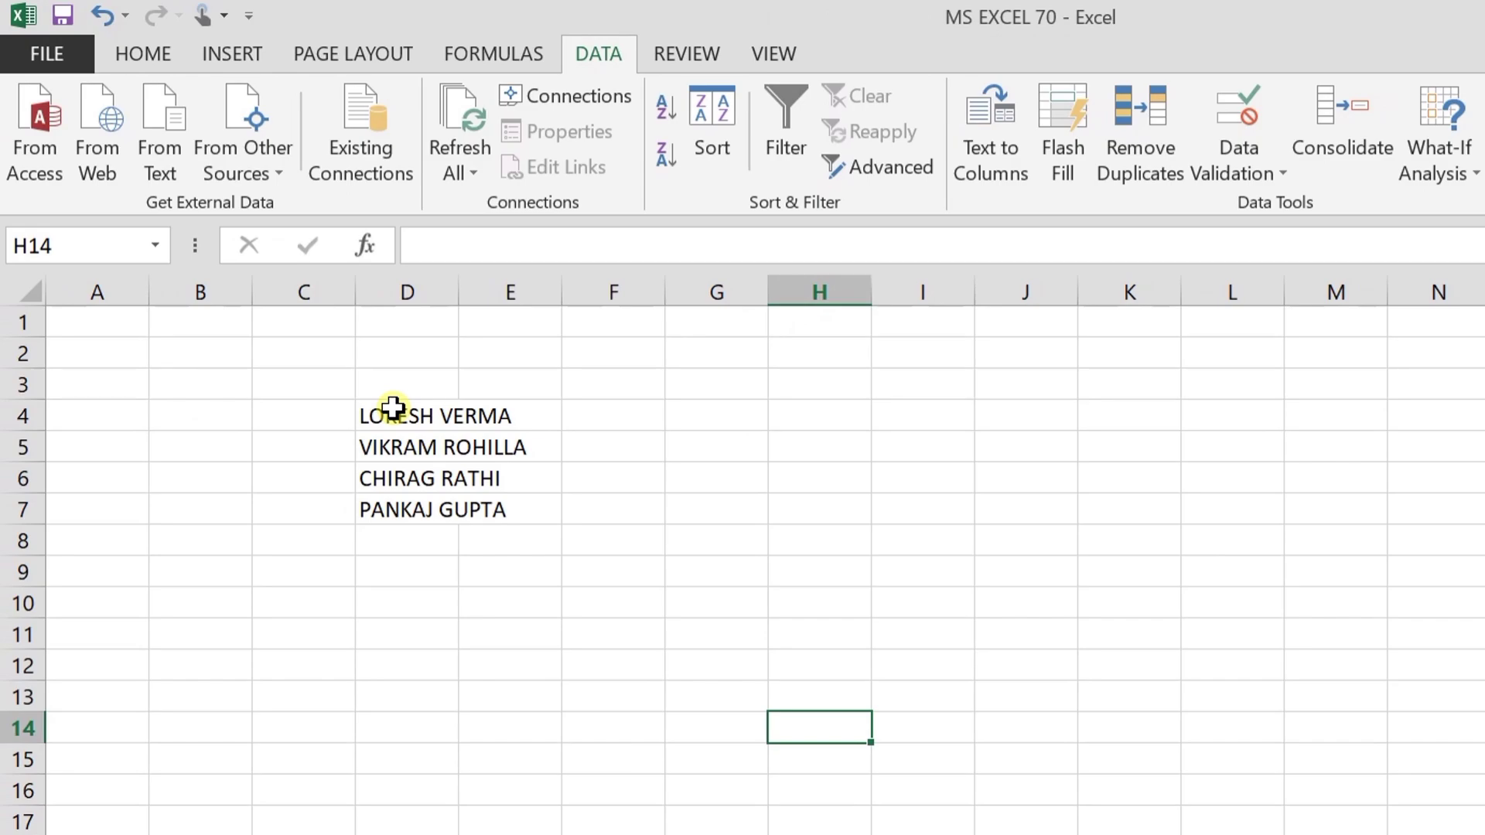
# Step: Select the four full names in D4:D7 and open the Text to Columns wizard
pyautogui.click(393, 407)
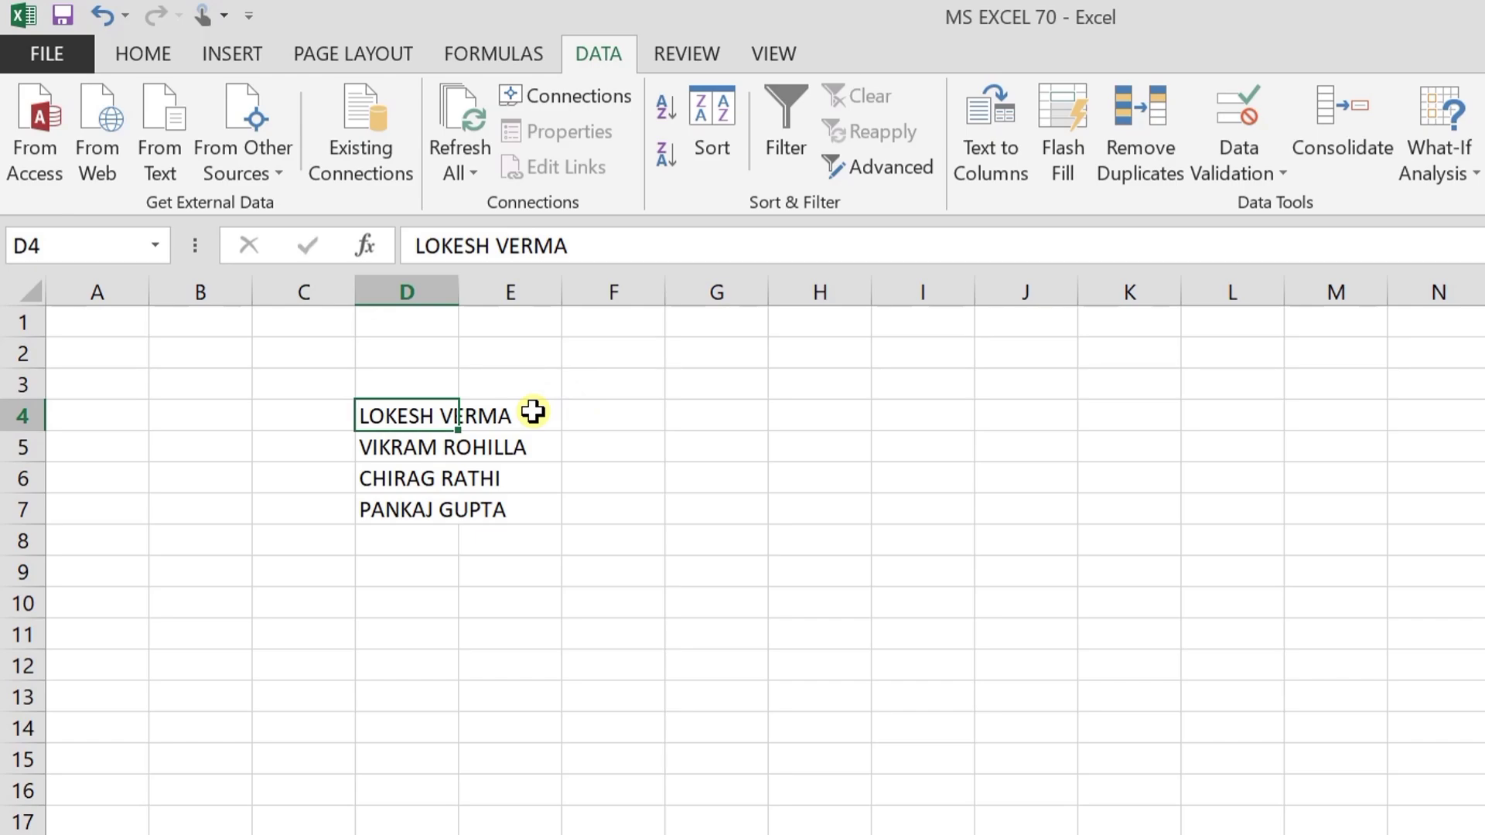
pyautogui.click(526, 414)
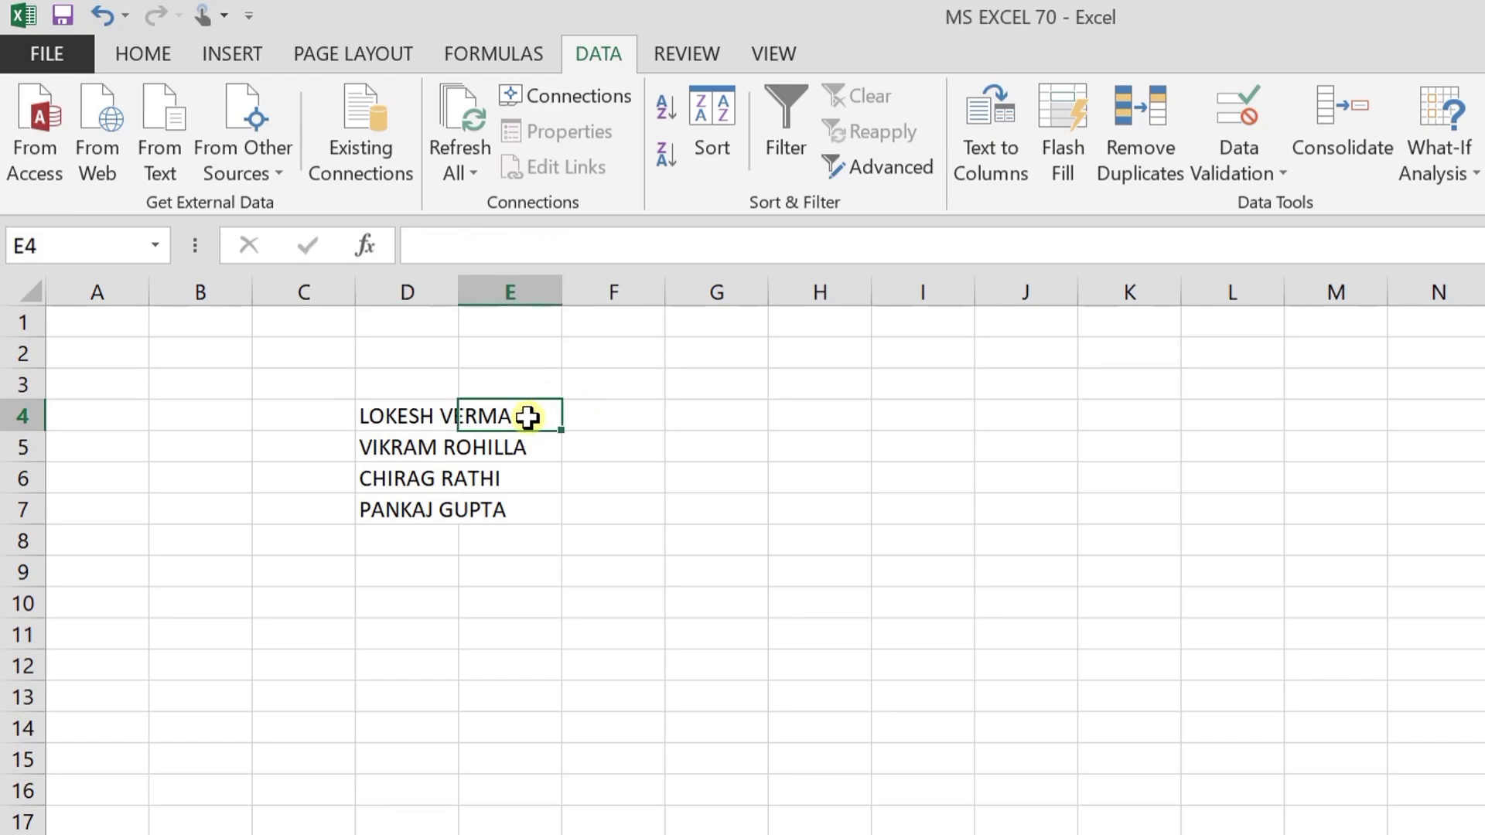
pyautogui.click(417, 411)
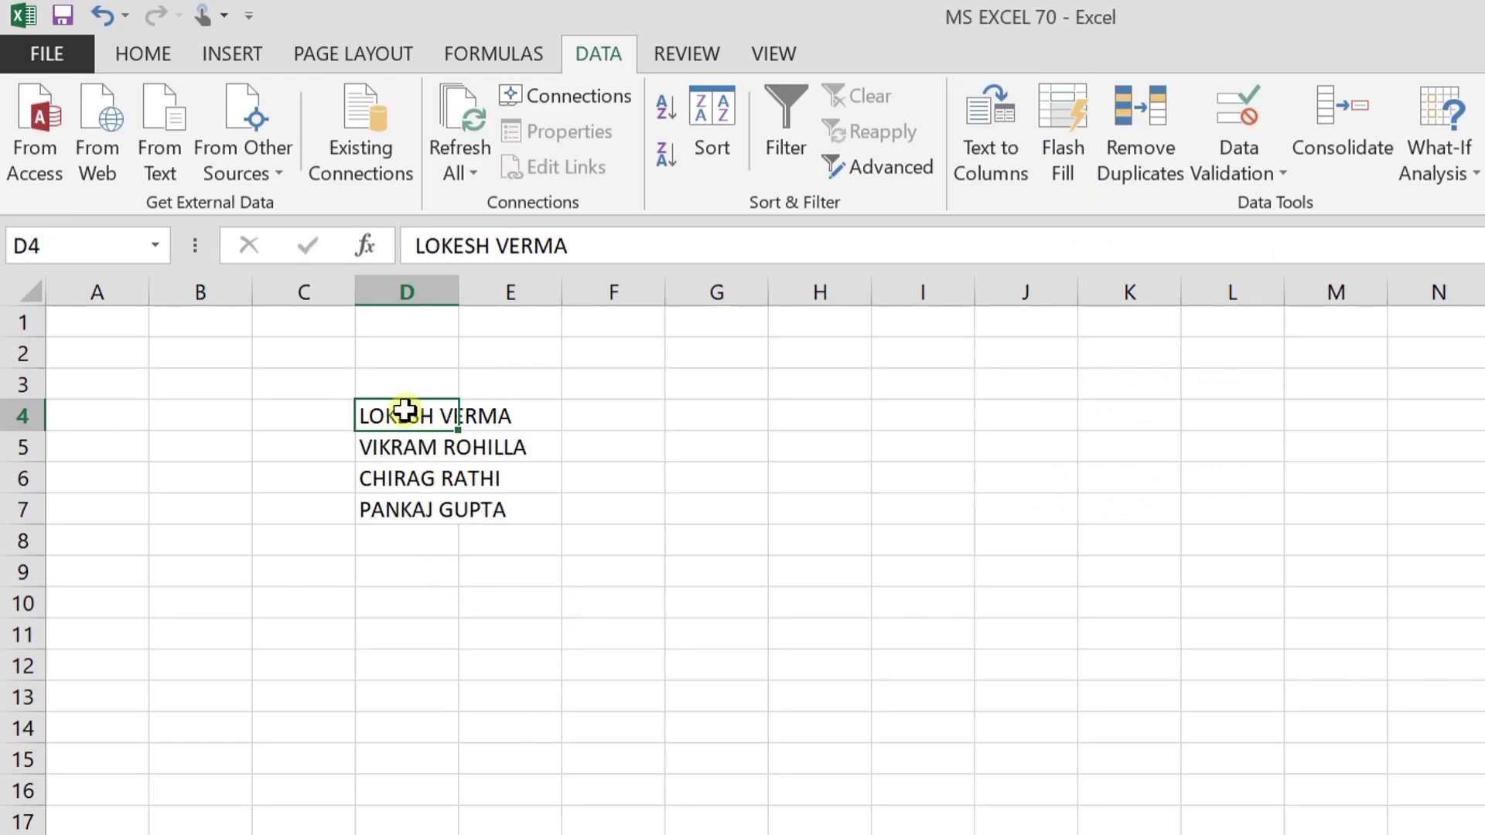
pyautogui.moveTo(406, 410); pyautogui.dragTo(415, 512)
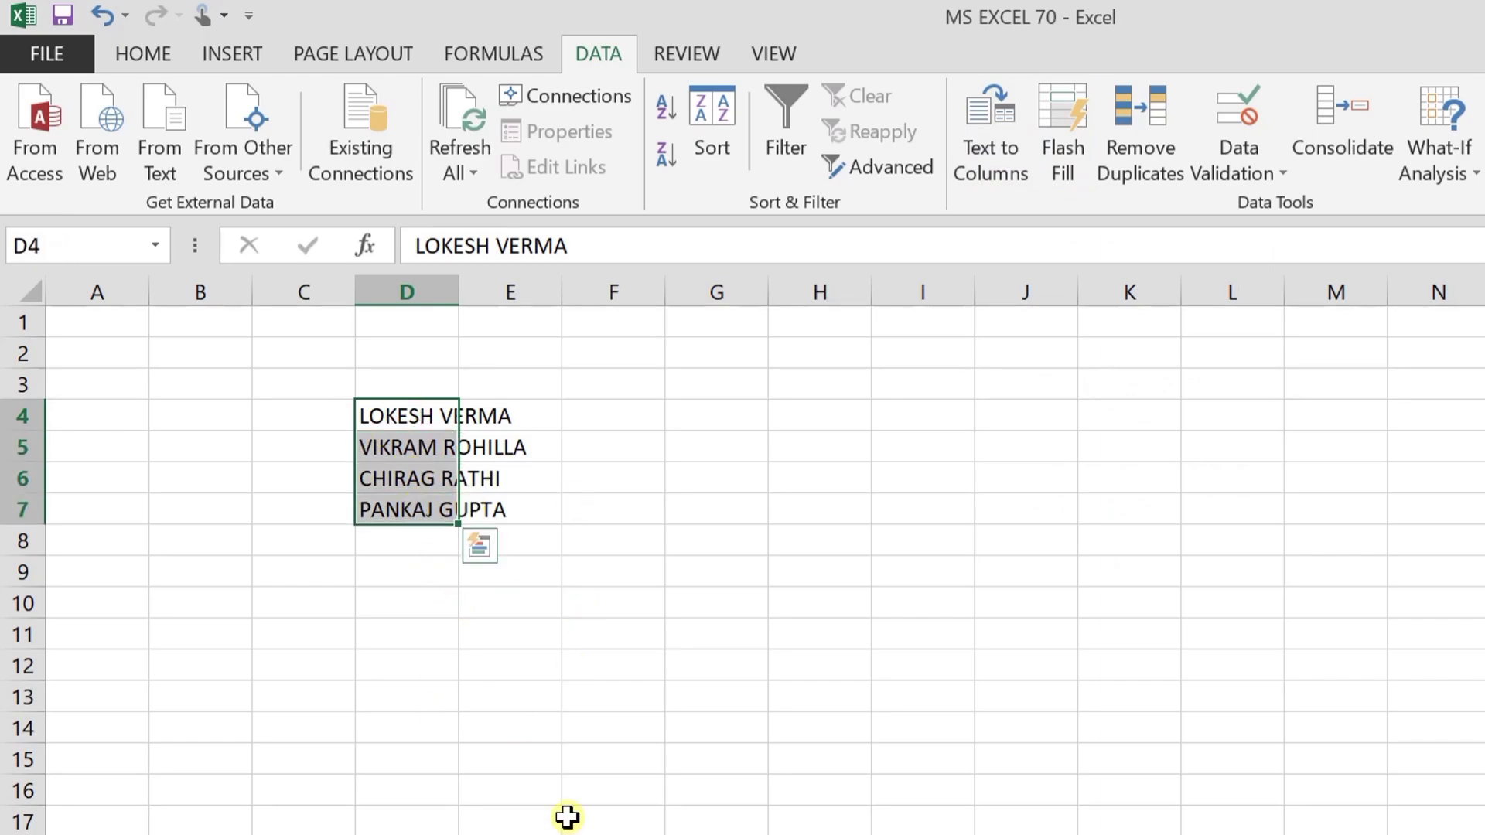
pyautogui.click(771, 755)
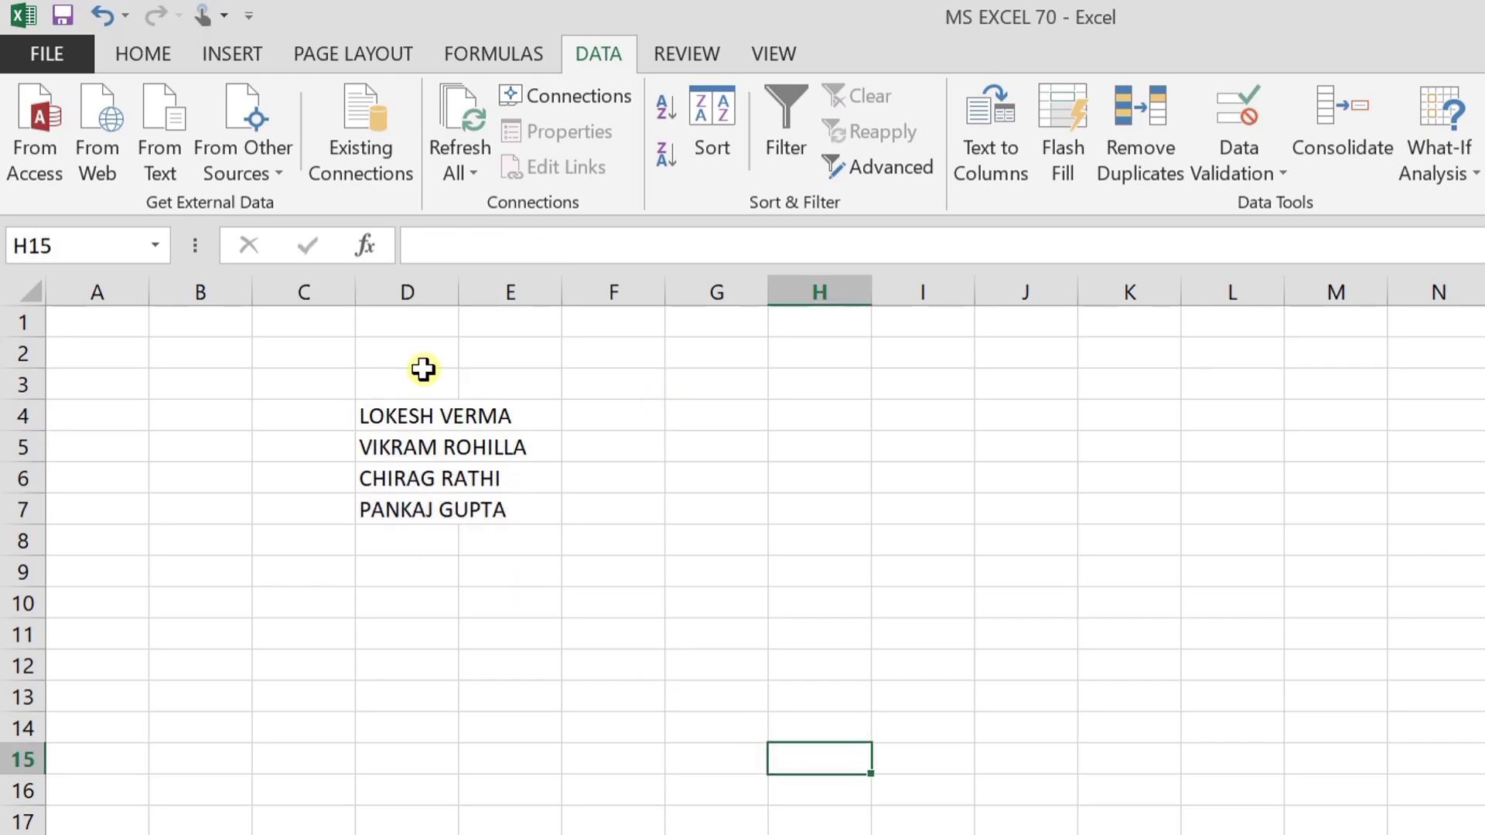
pyautogui.click(399, 416)
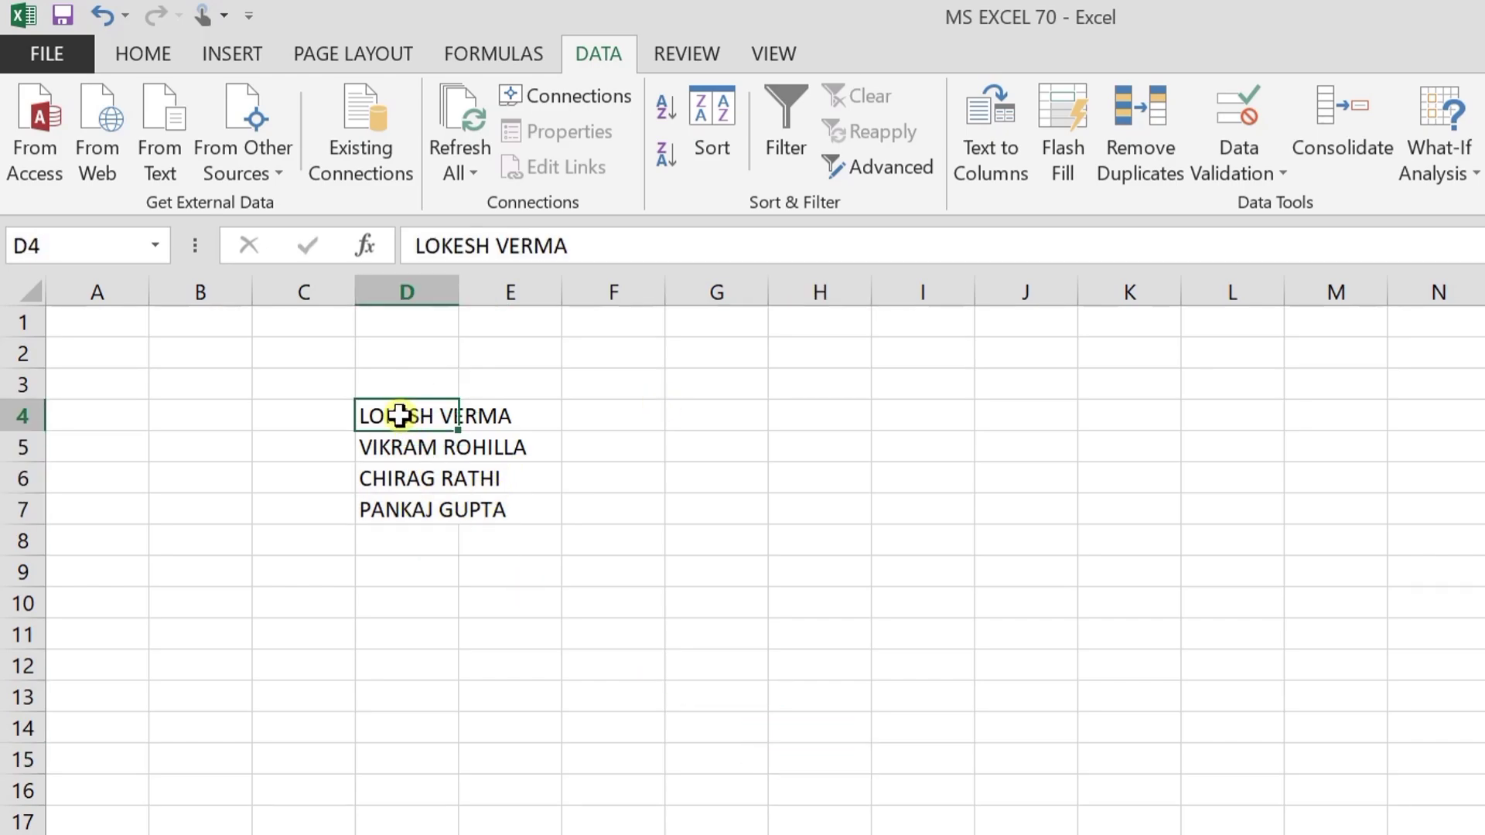
pyautogui.moveTo(399, 416); pyautogui.dragTo(391, 507)
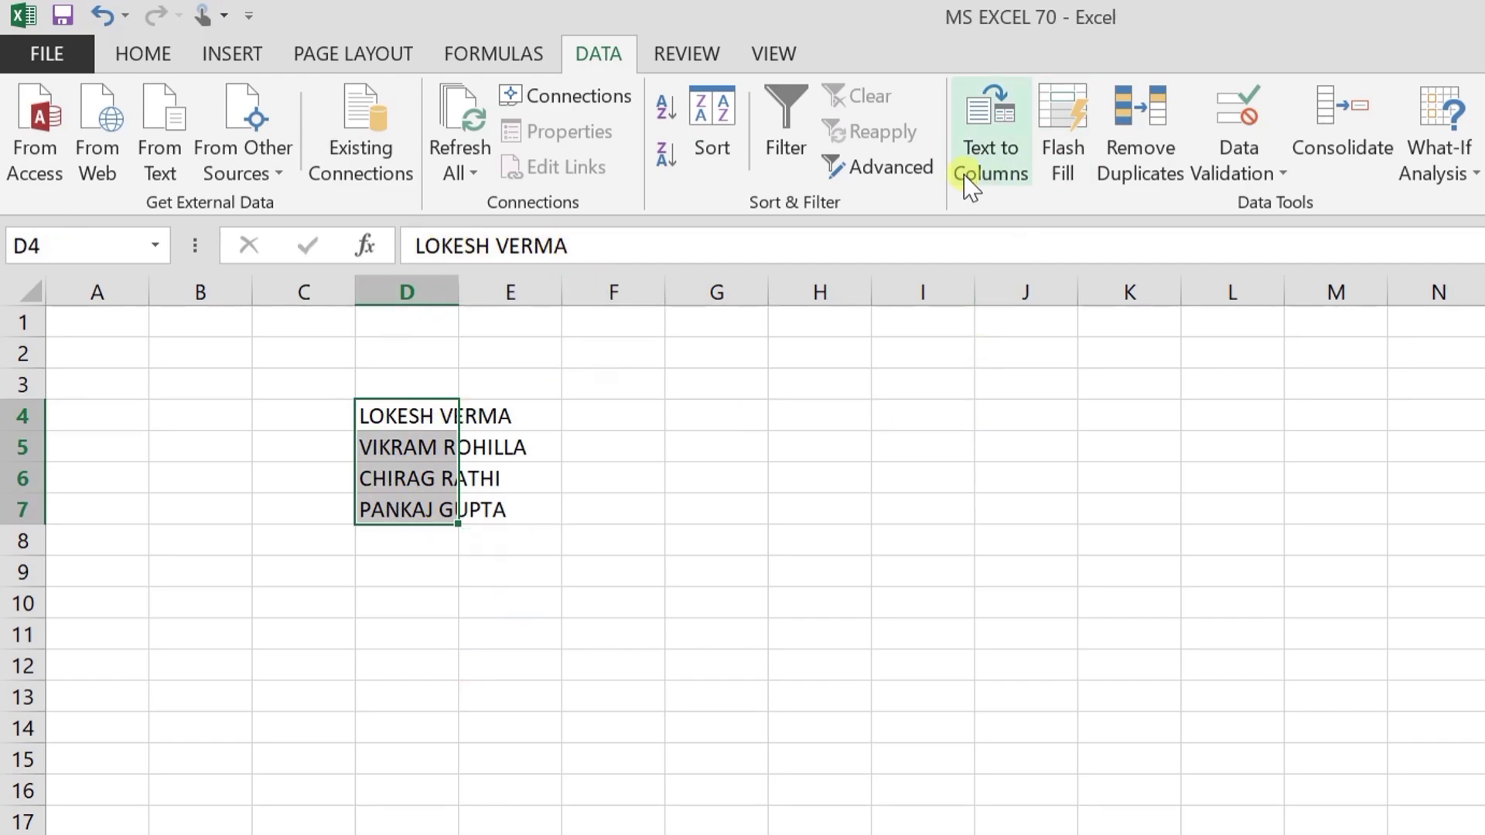
pyautogui.click(1000, 172)
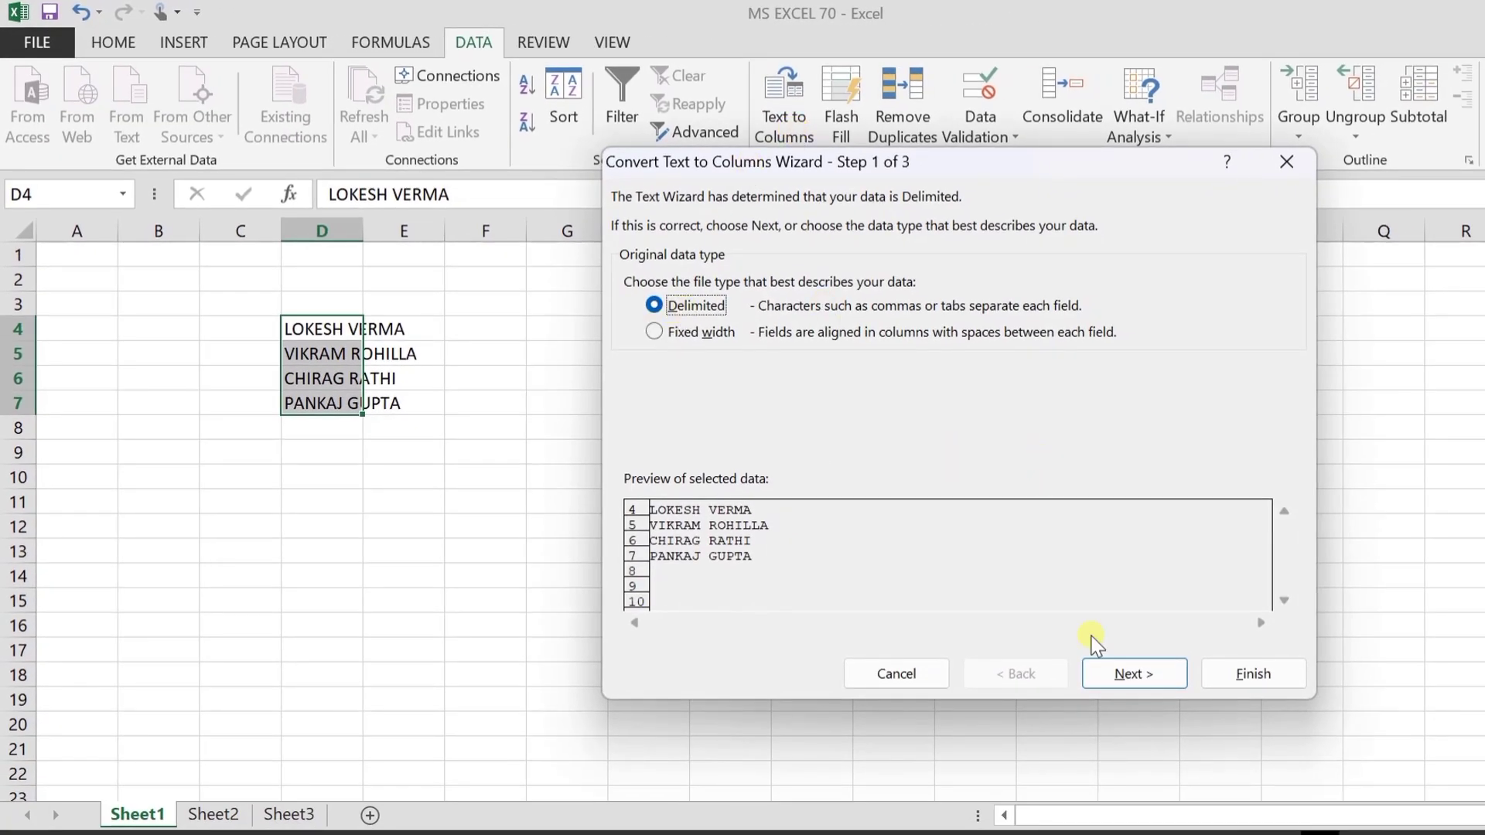
# Step: Split the names in D4:D7 with Space as the delimiter instead of Tab
pyautogui.click(1132, 675)
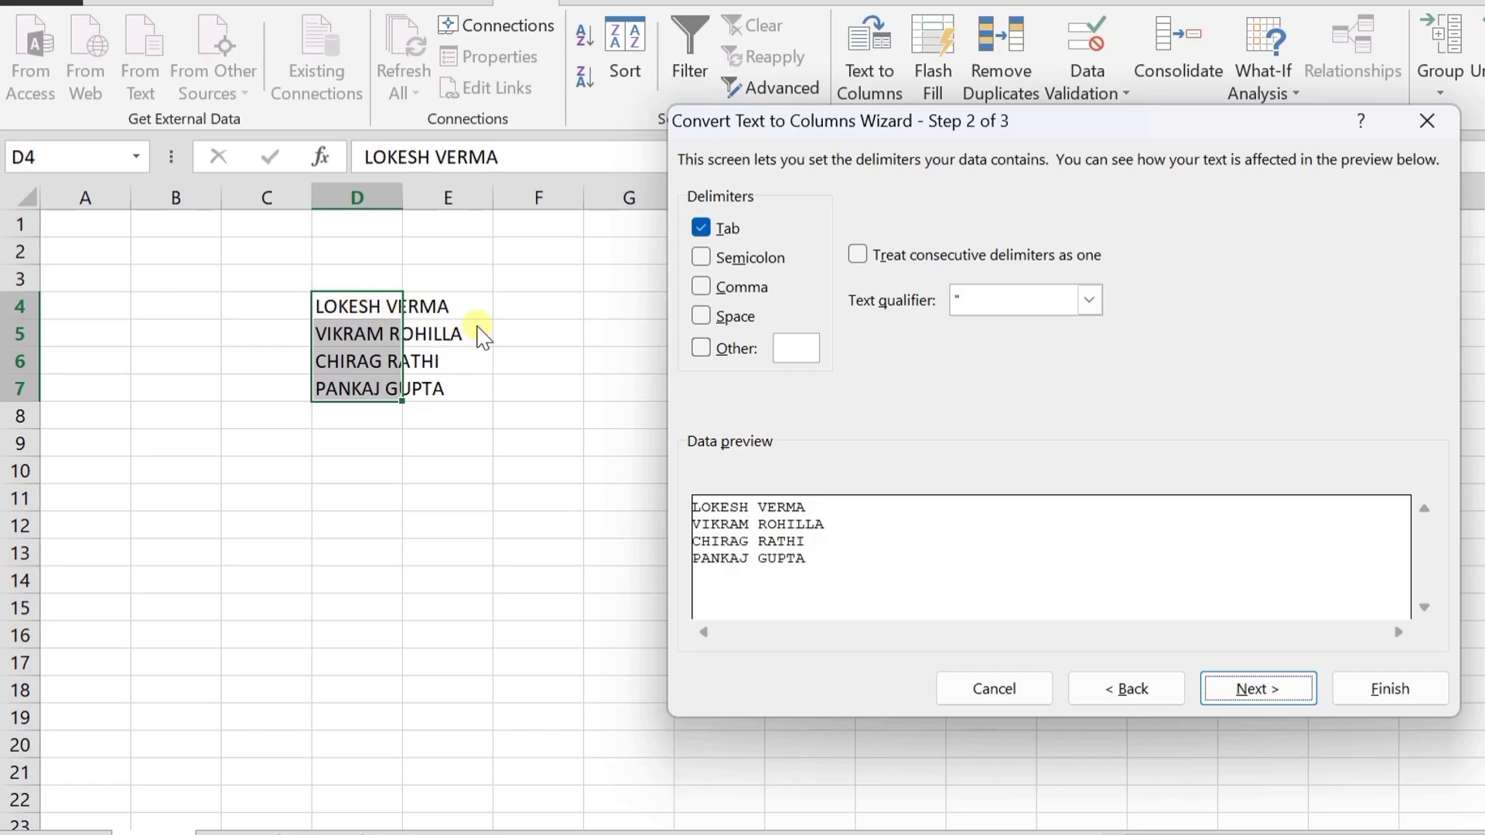
pyautogui.click(701, 316)
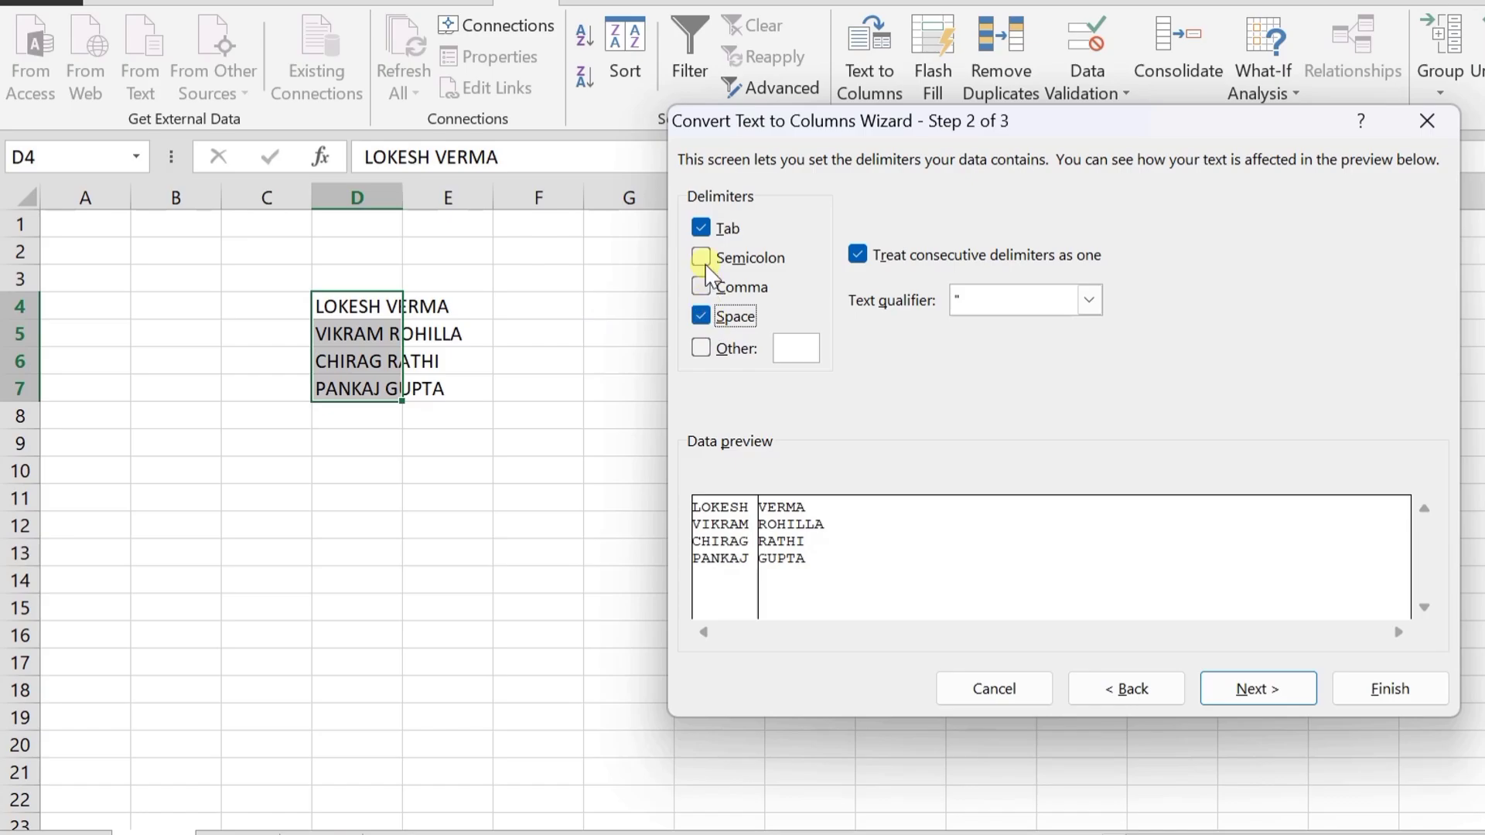
pyautogui.click(701, 228)
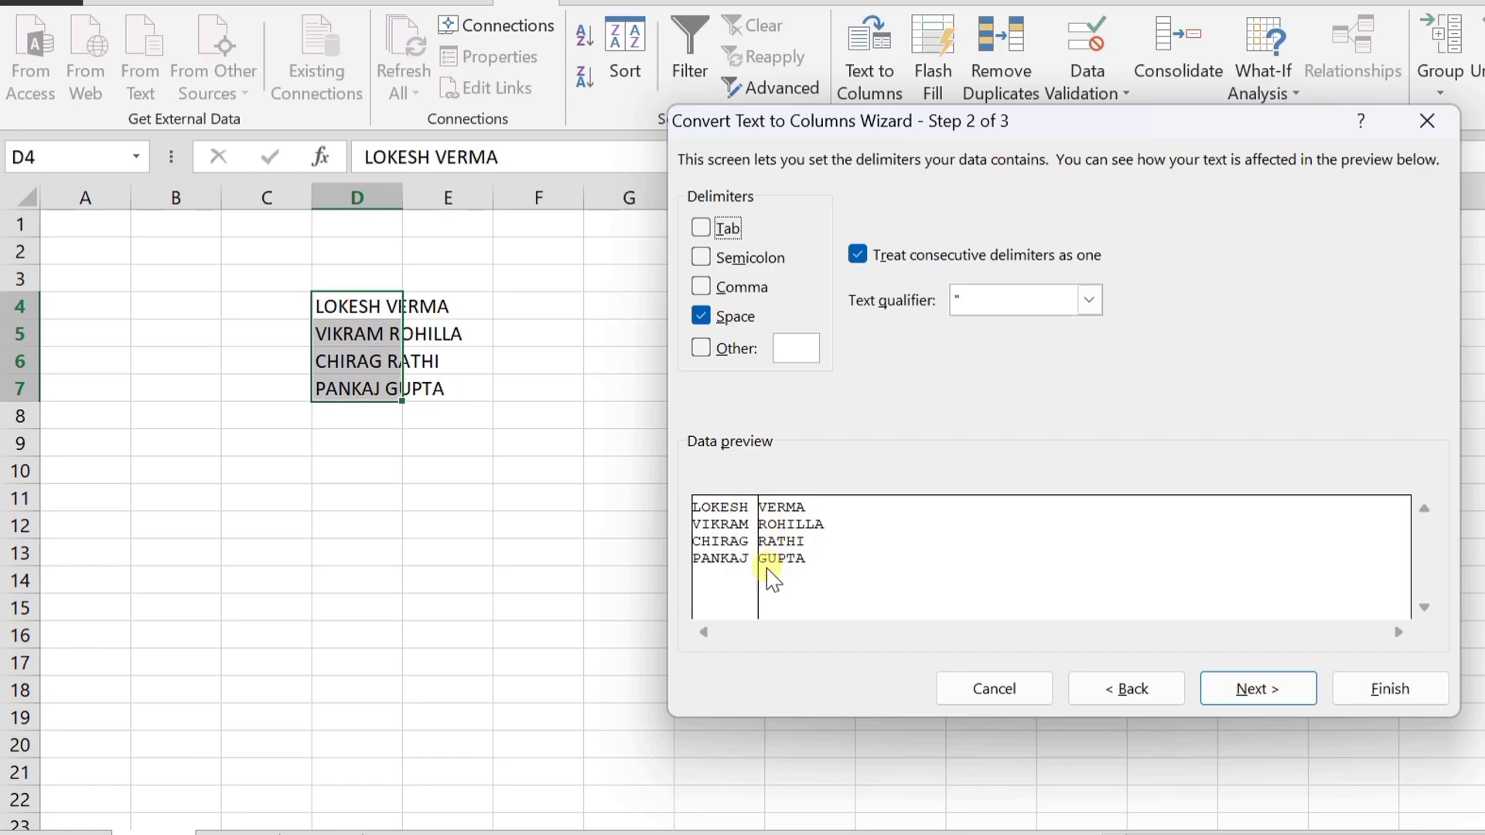
pyautogui.click(1257, 692)
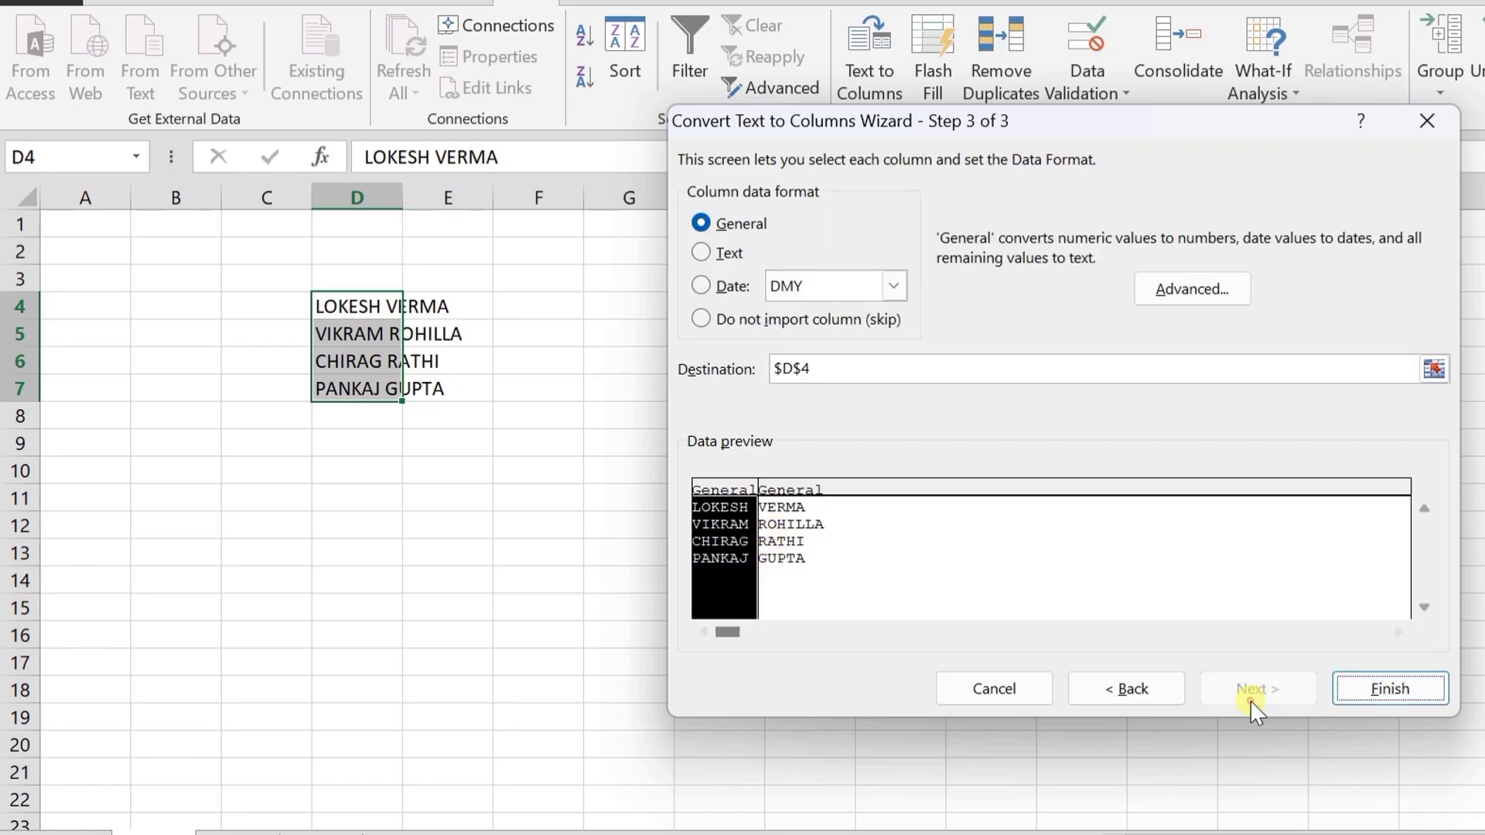
pyautogui.click(1361, 696)
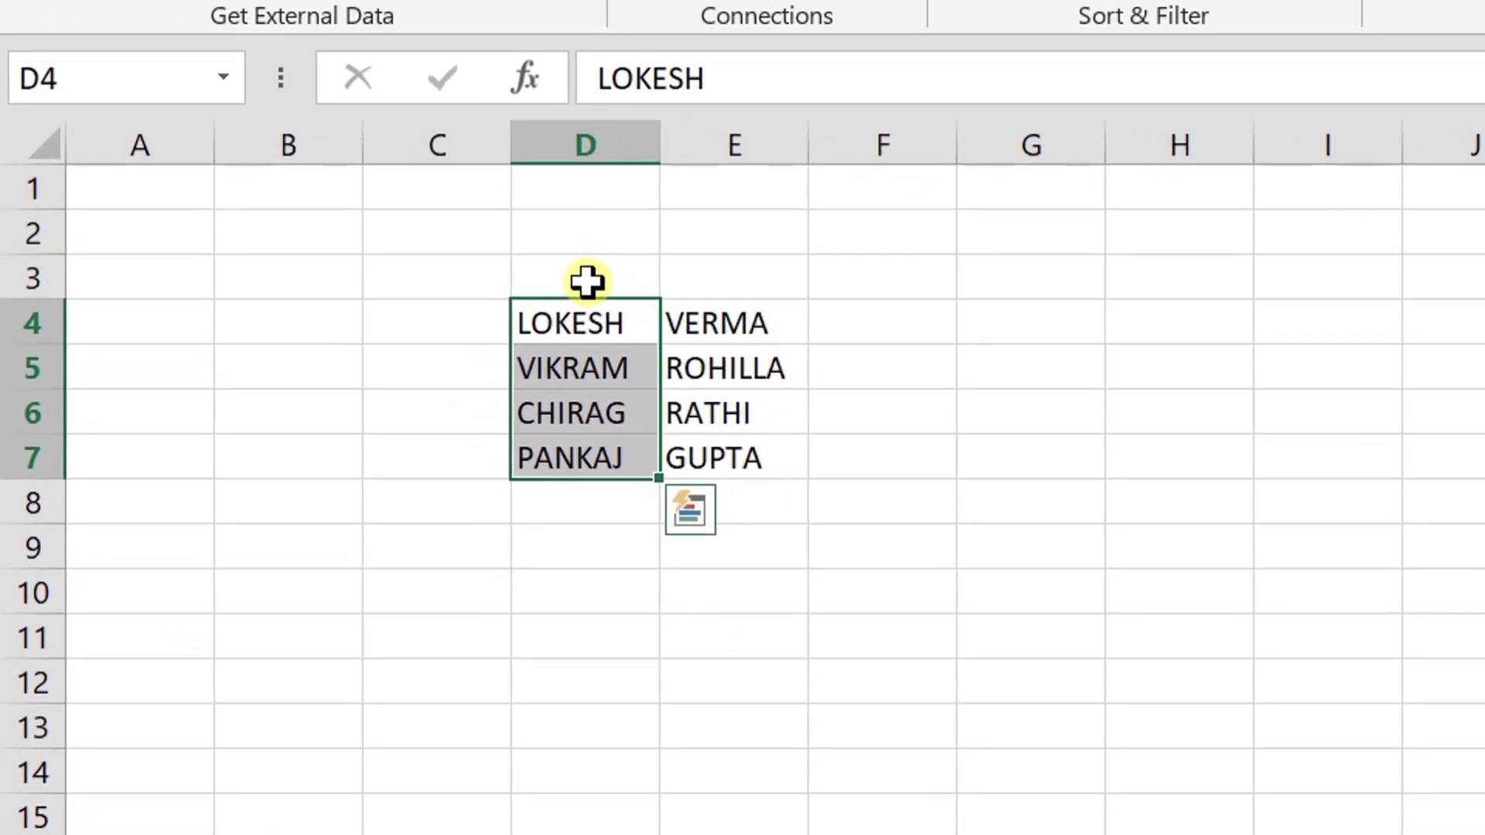
# Step: Enter the headings NAME in D3 and SURNAME in E3
pyautogui.click(587, 281)
pyautogui.click(733, 322)
pyautogui.click(607, 274)
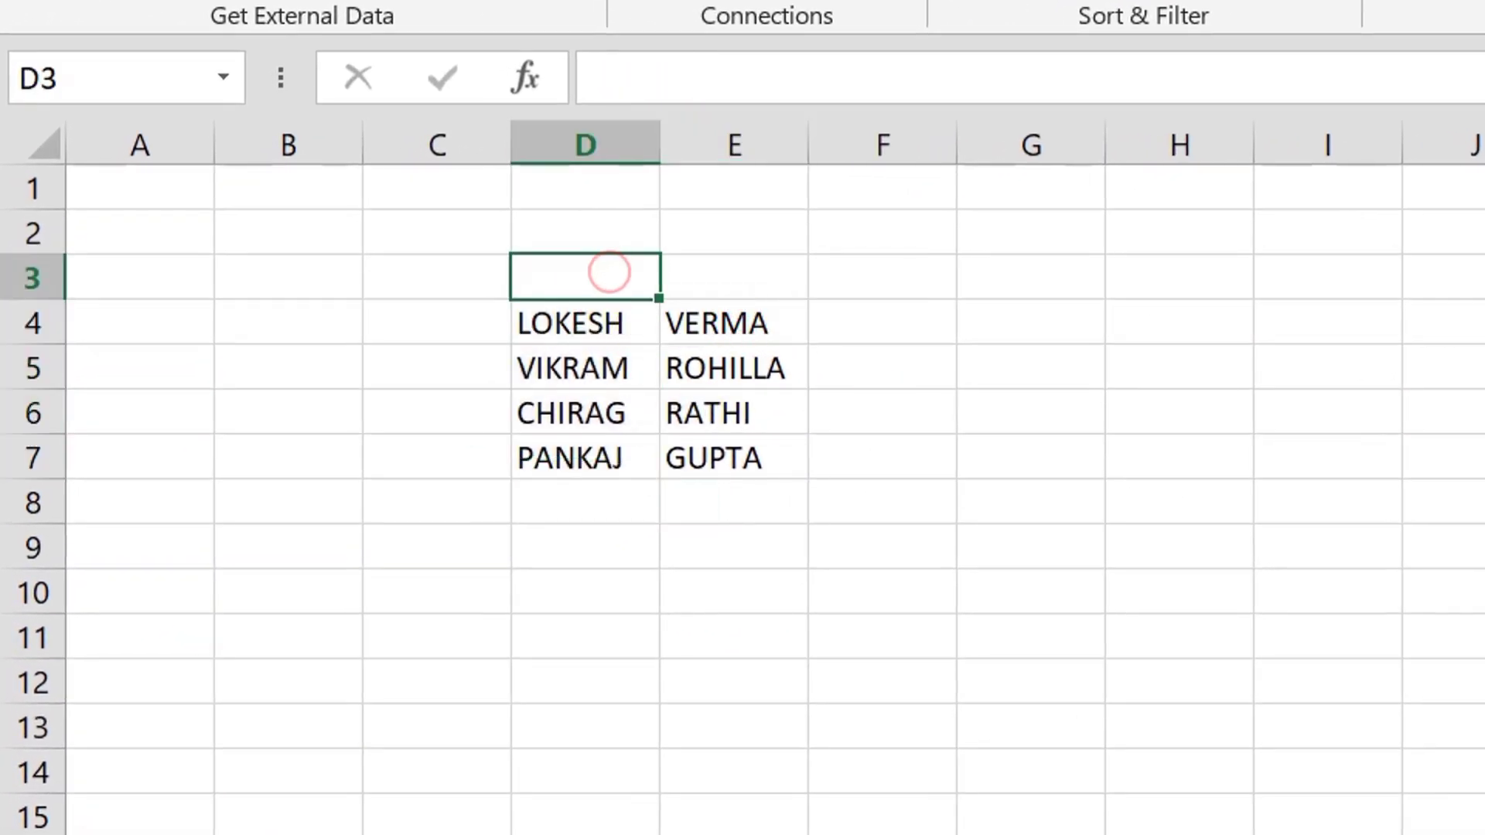
pyautogui.write('NAME')
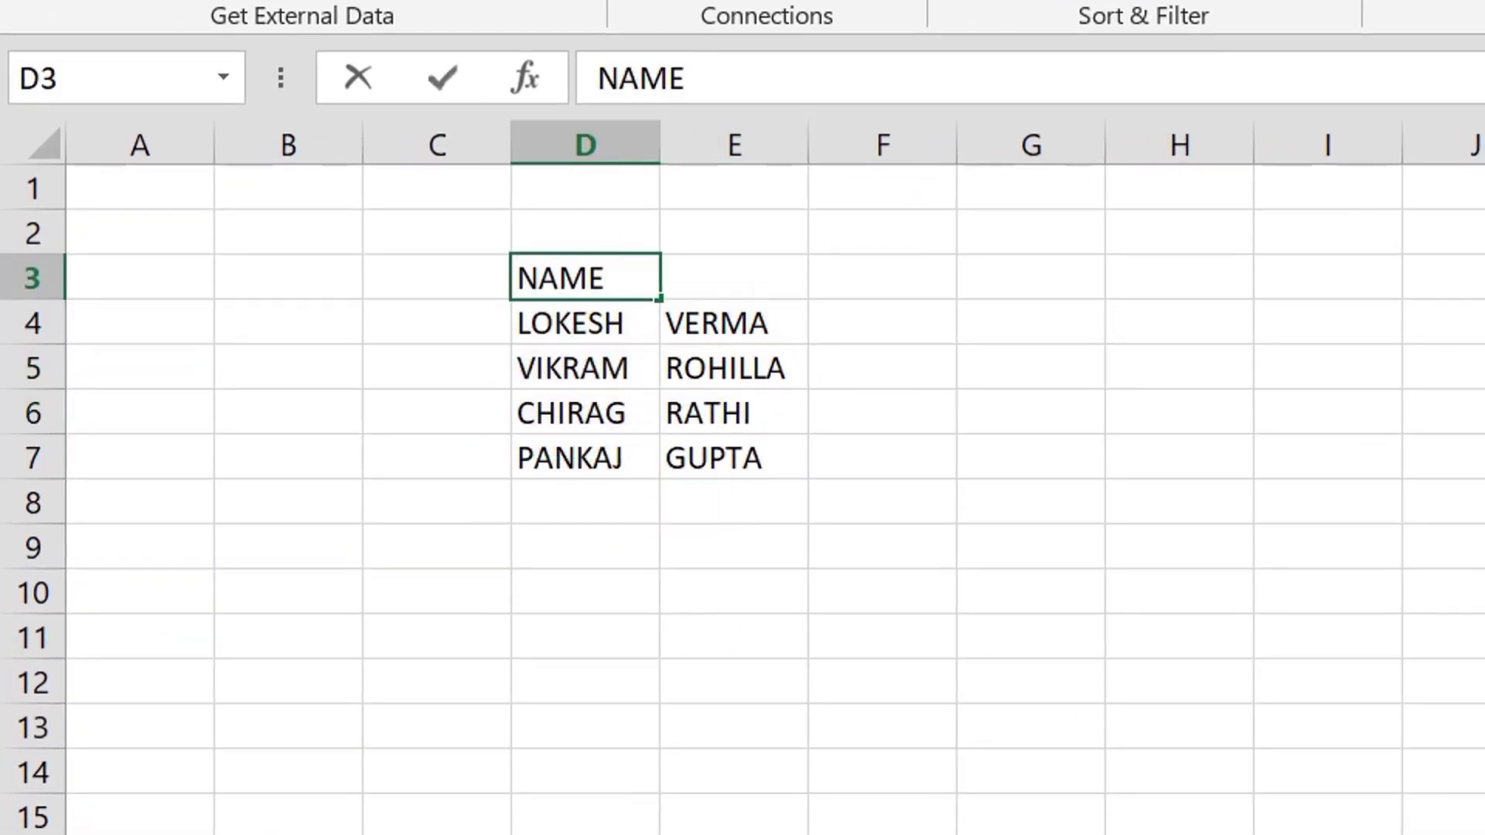
pyautogui.click(734, 276)
pyautogui.write('SU')
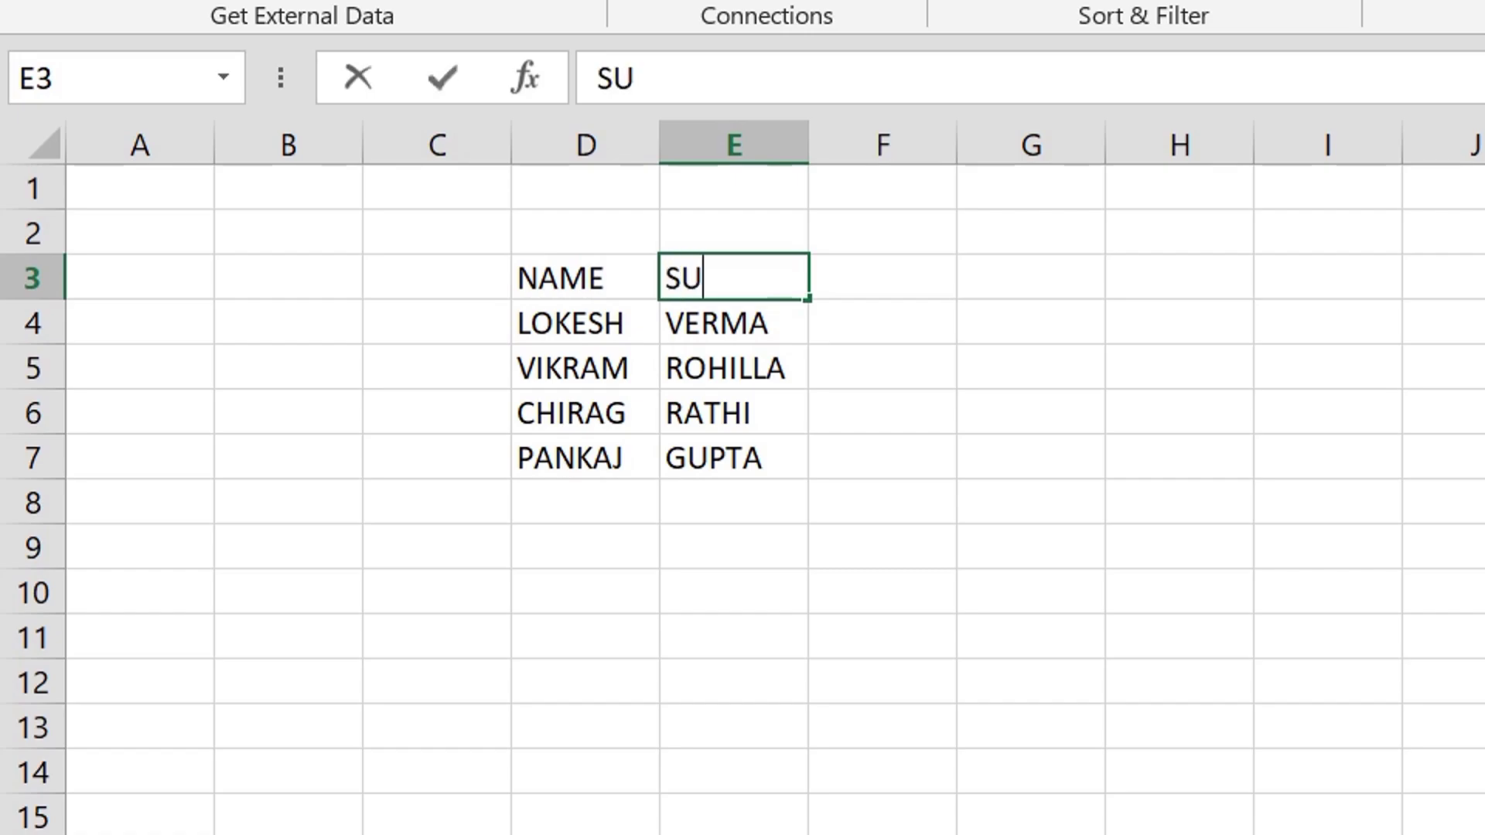
pyautogui.write('RNAME')
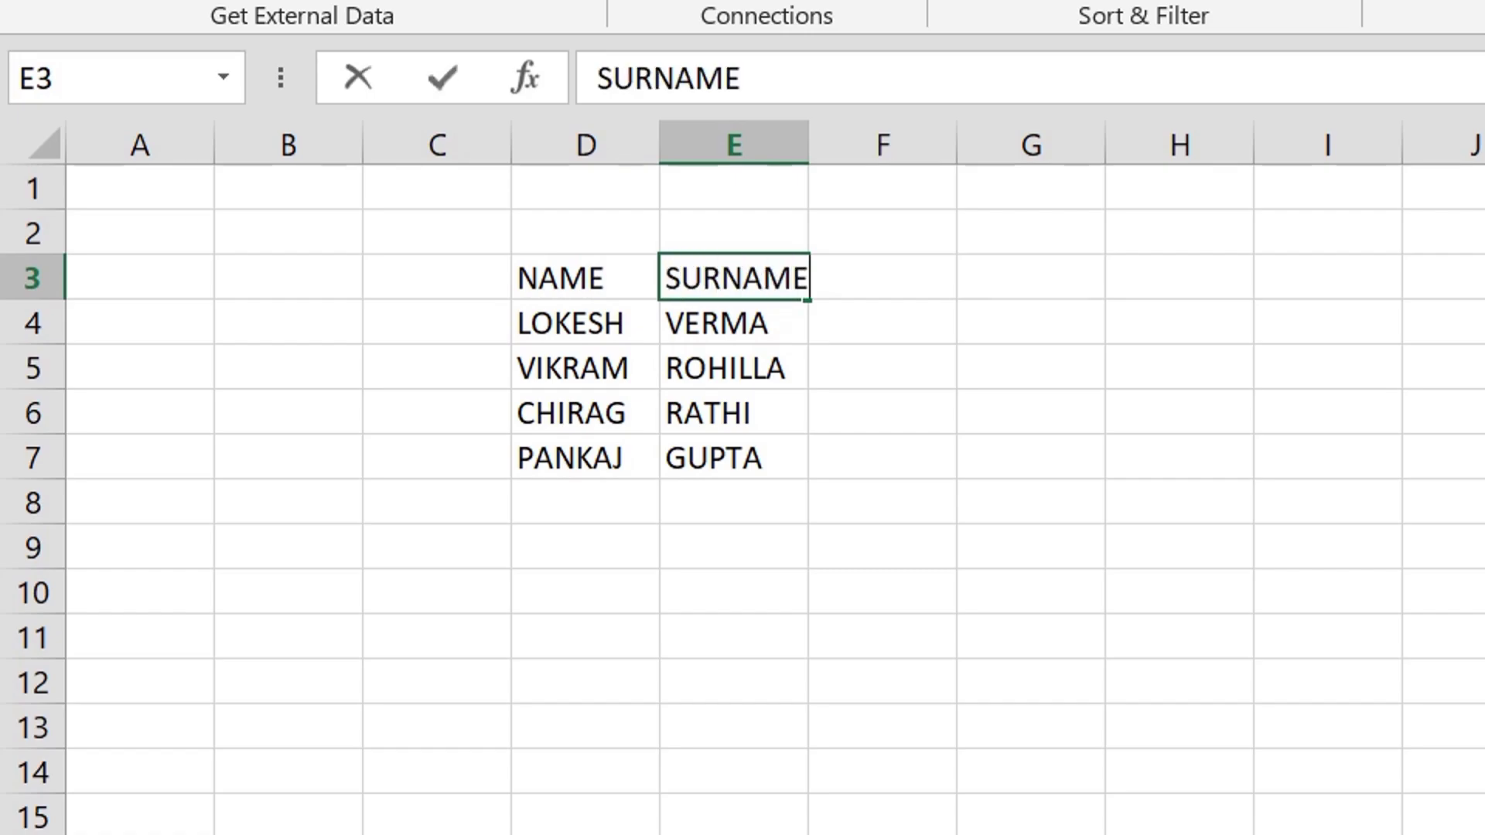
pyautogui.press('Return')
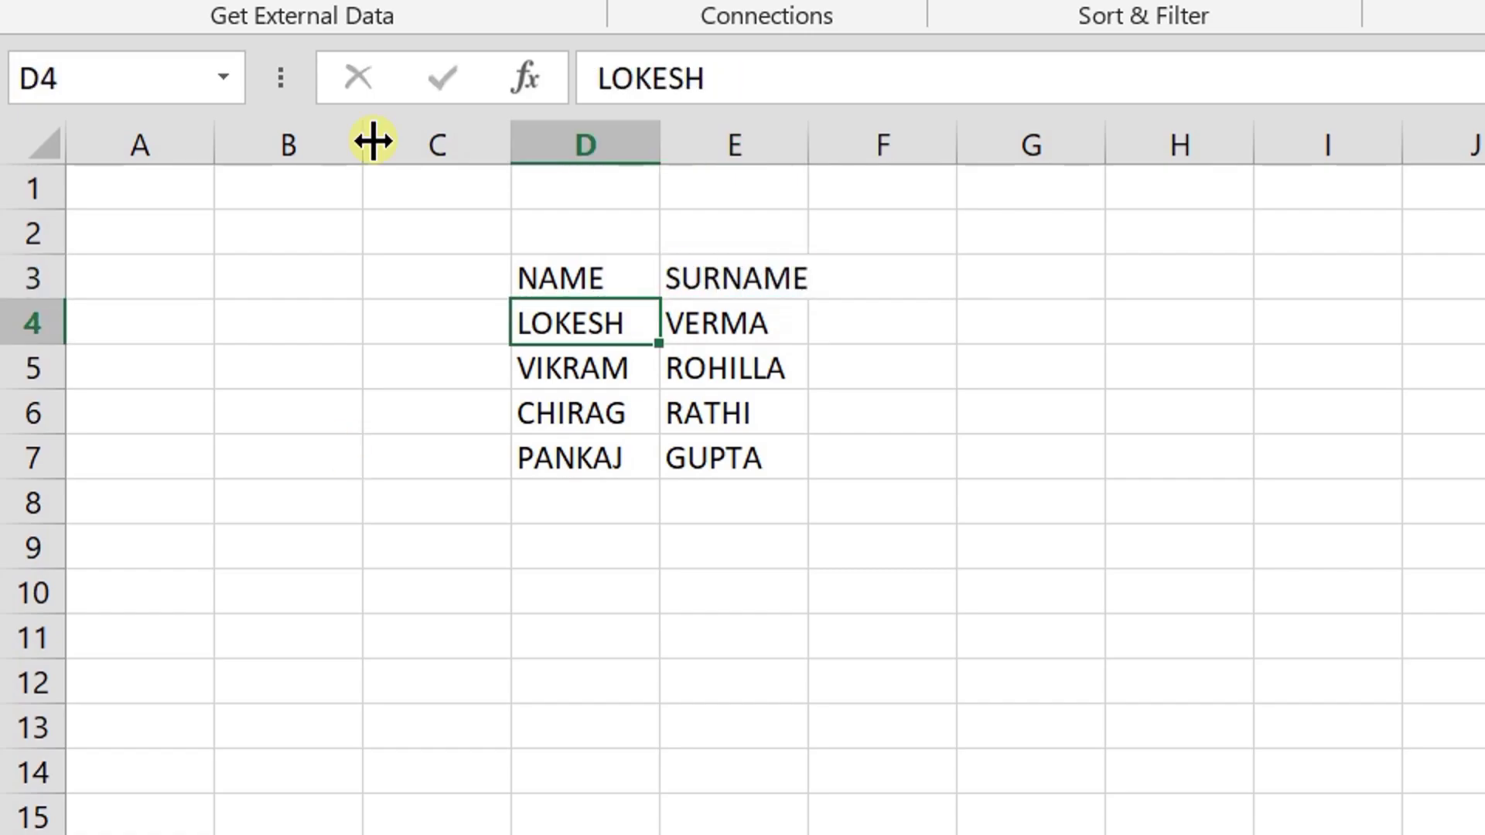
# Step: Select both headings, then reselect the first names LOKESH through PANKAJ
pyautogui.moveTo(619, 278); pyautogui.dragTo(706, 275)
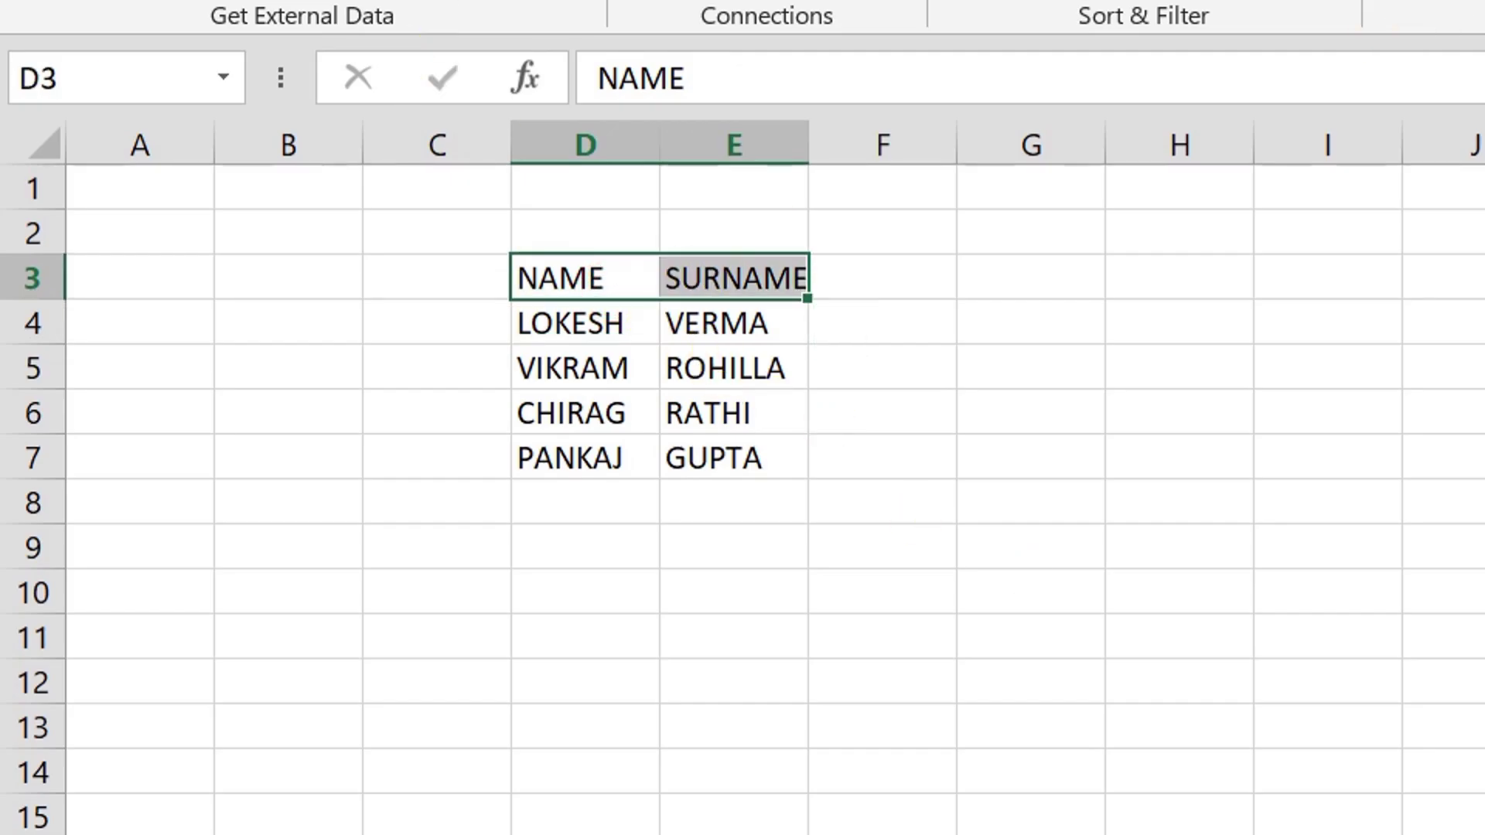
pyautogui.click(1050, 530)
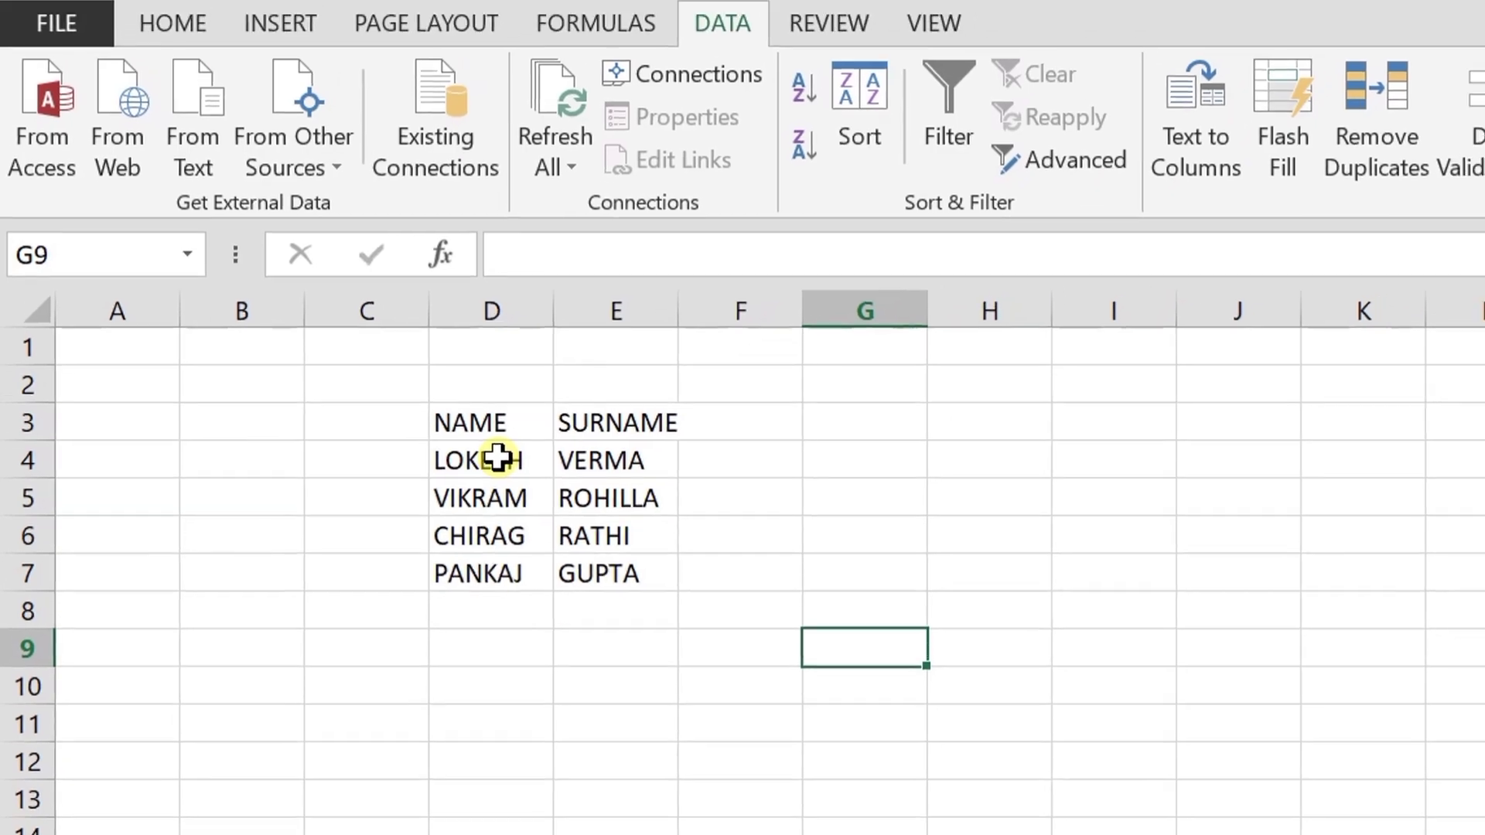
pyautogui.moveTo(584, 338); pyautogui.dragTo(580, 468)
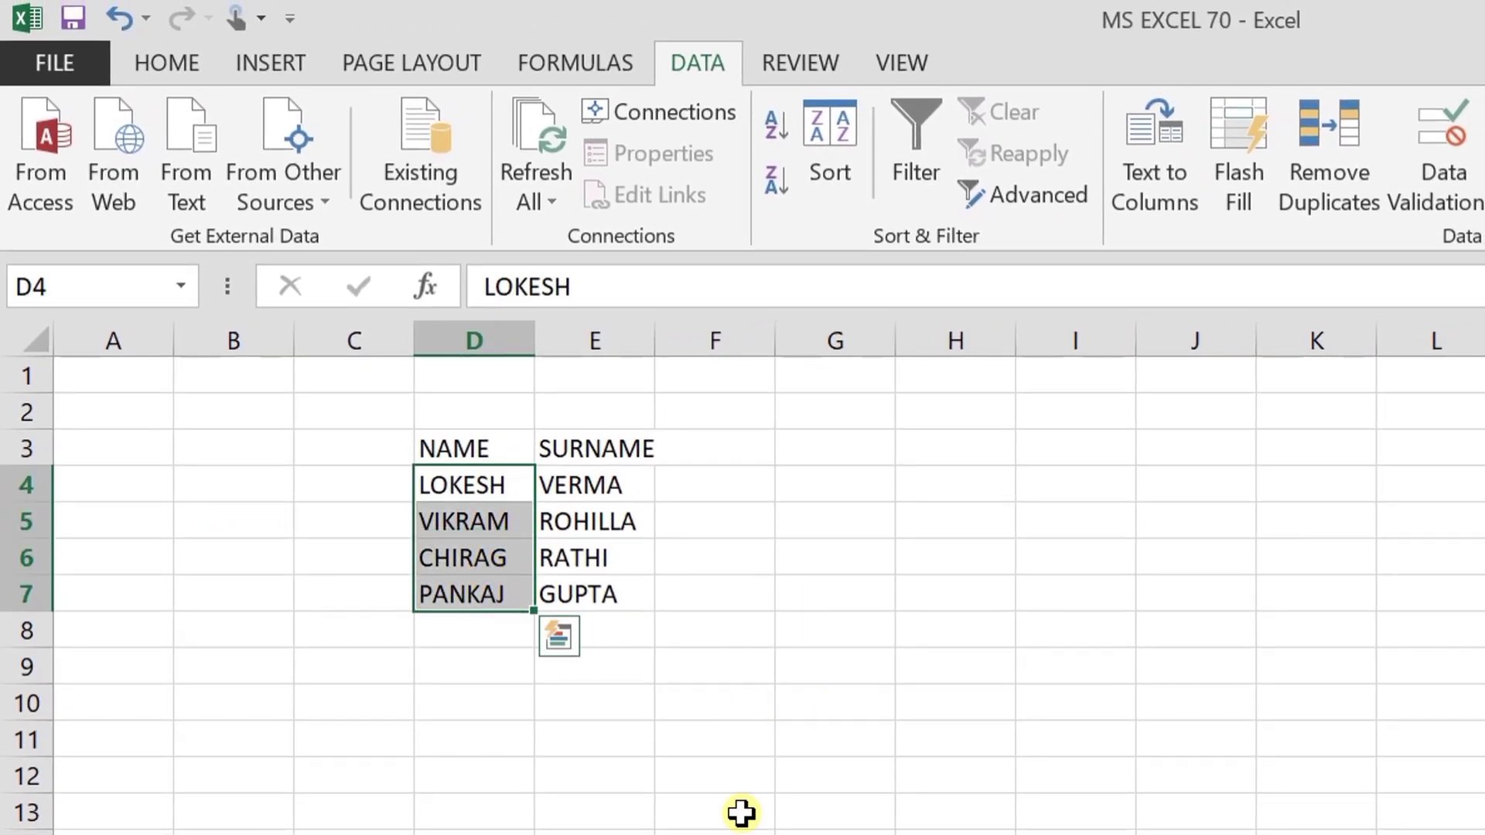
pyautogui.click(865, 655)
pyautogui.click(439, 488)
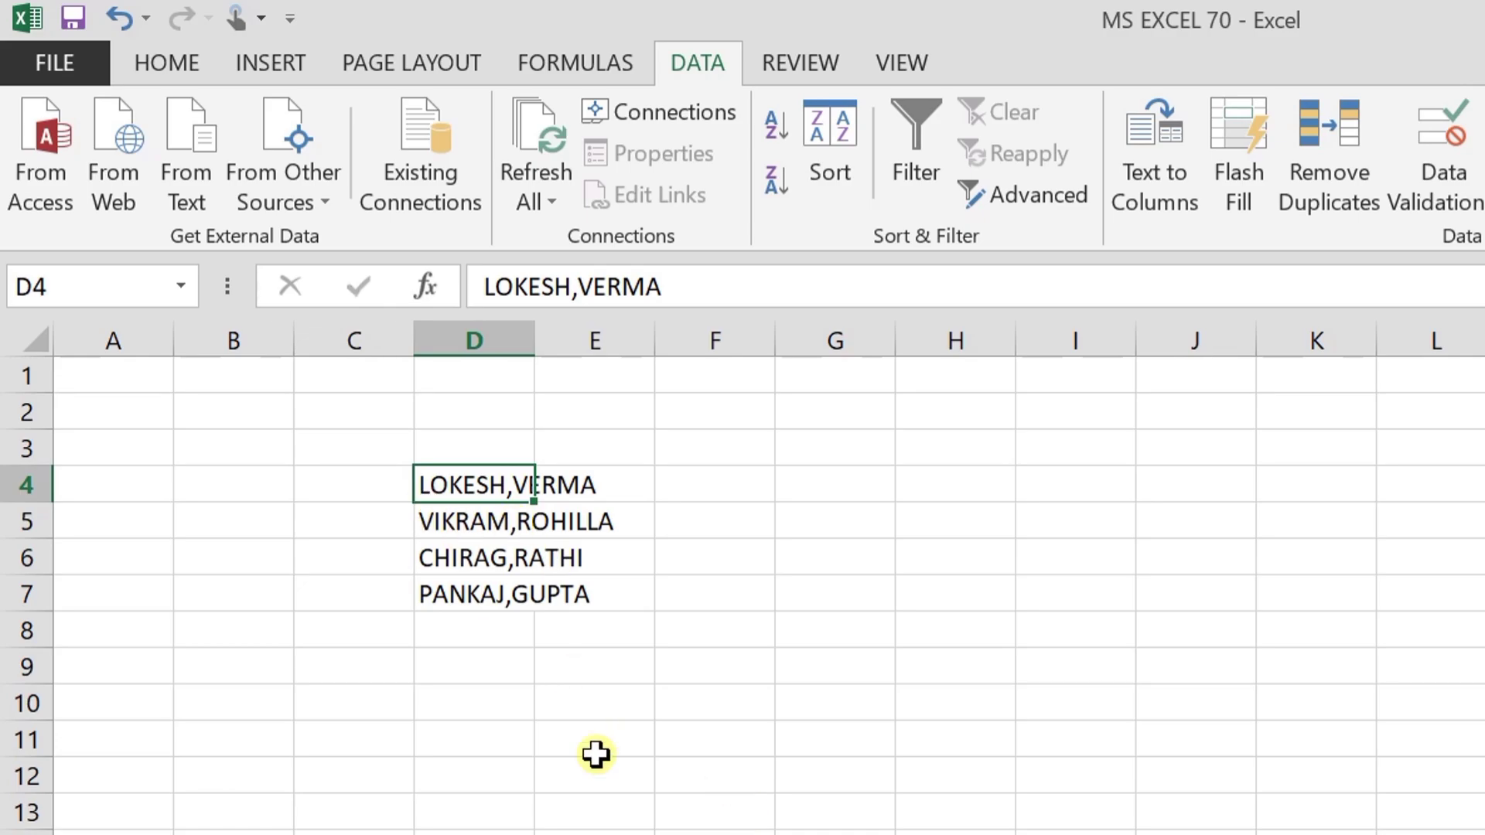
pyautogui.moveTo(467, 480); pyautogui.dragTo(461, 594)
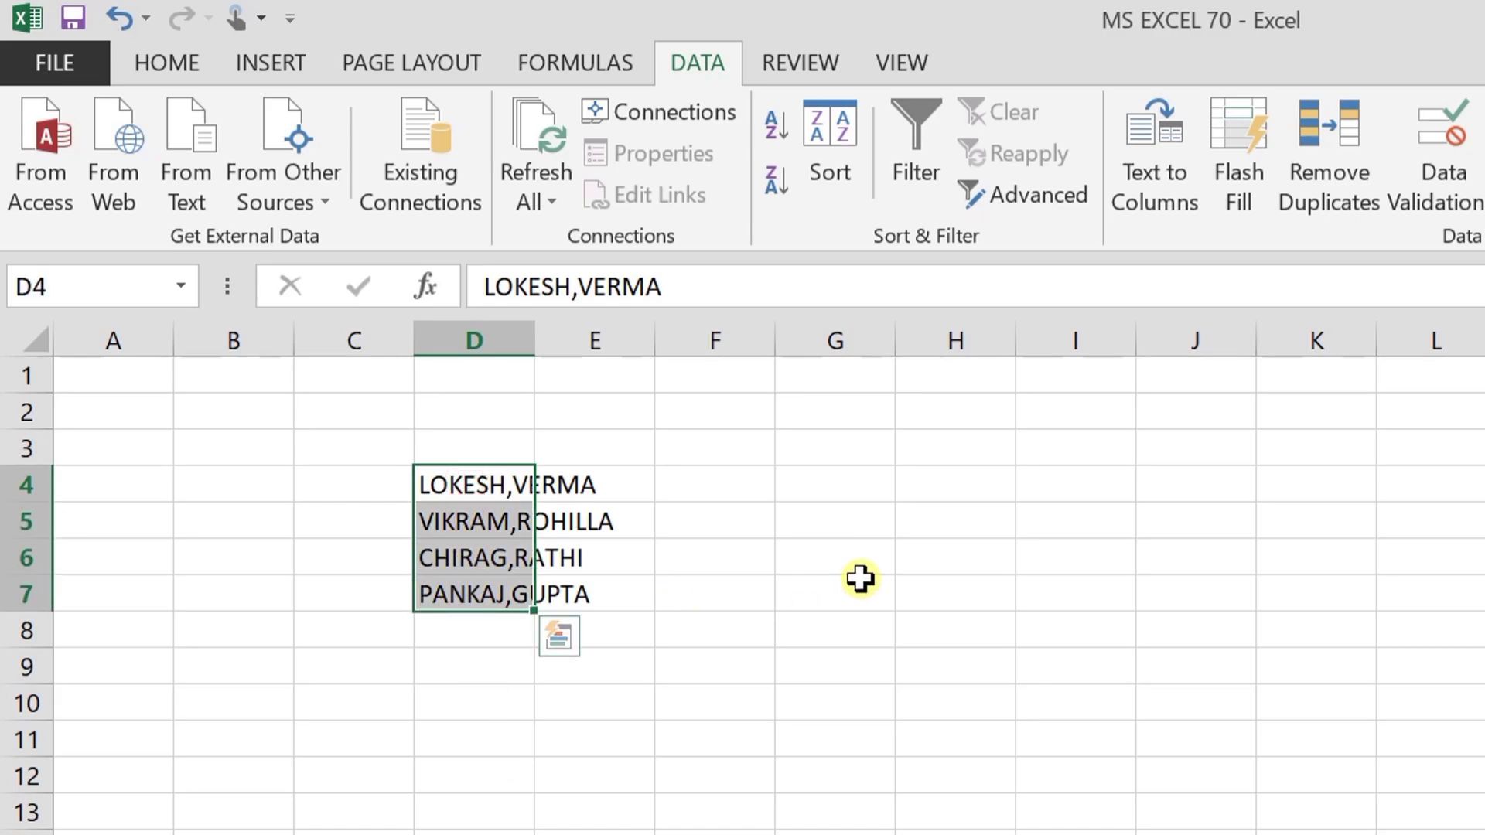
# Step: Run Text to Columns on D4:D7 using Comma instead of Space as the delimiter
pyautogui.click(1177, 192)
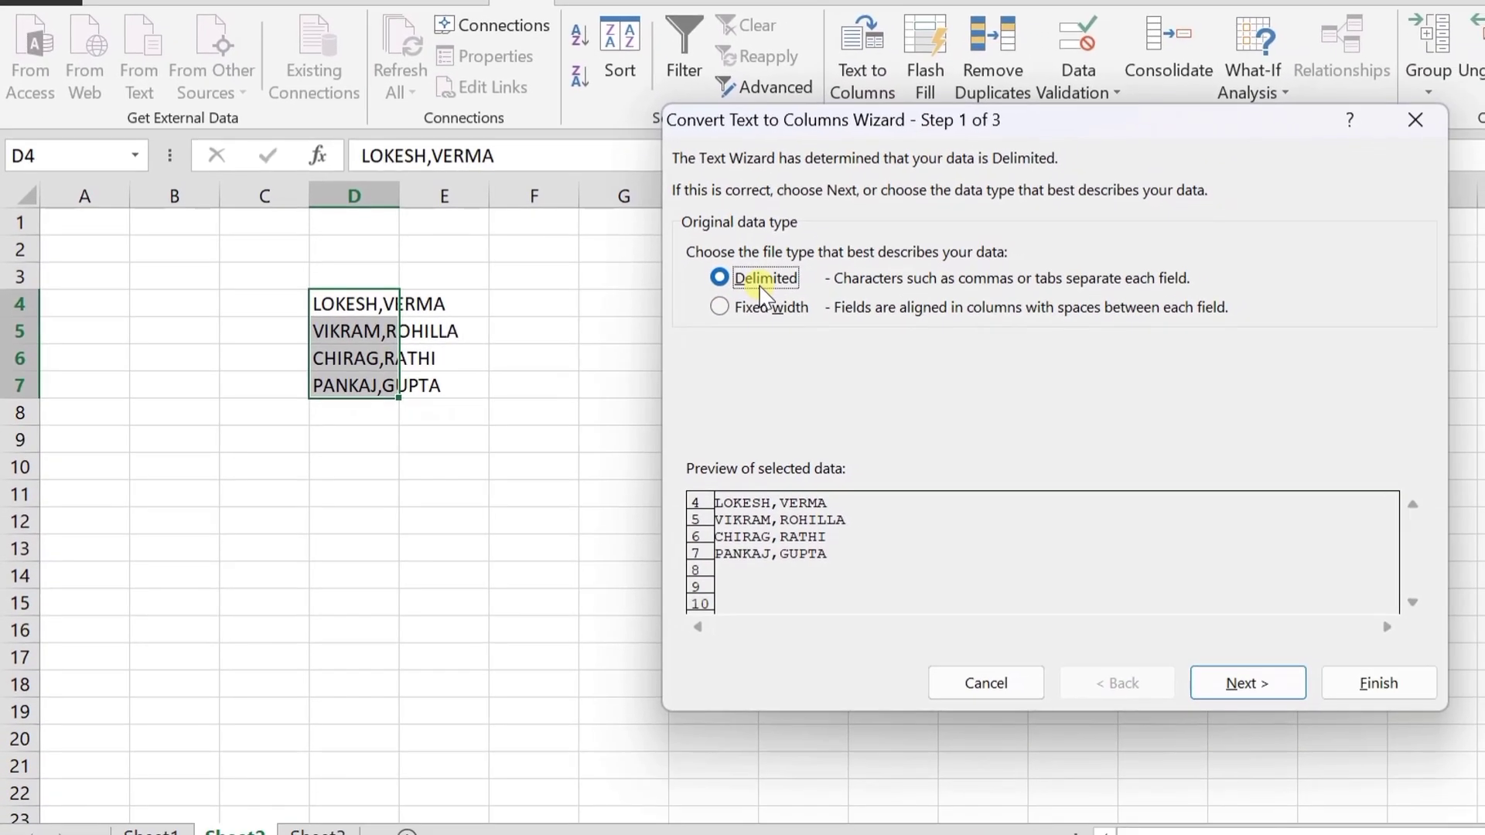
pyautogui.click(1236, 665)
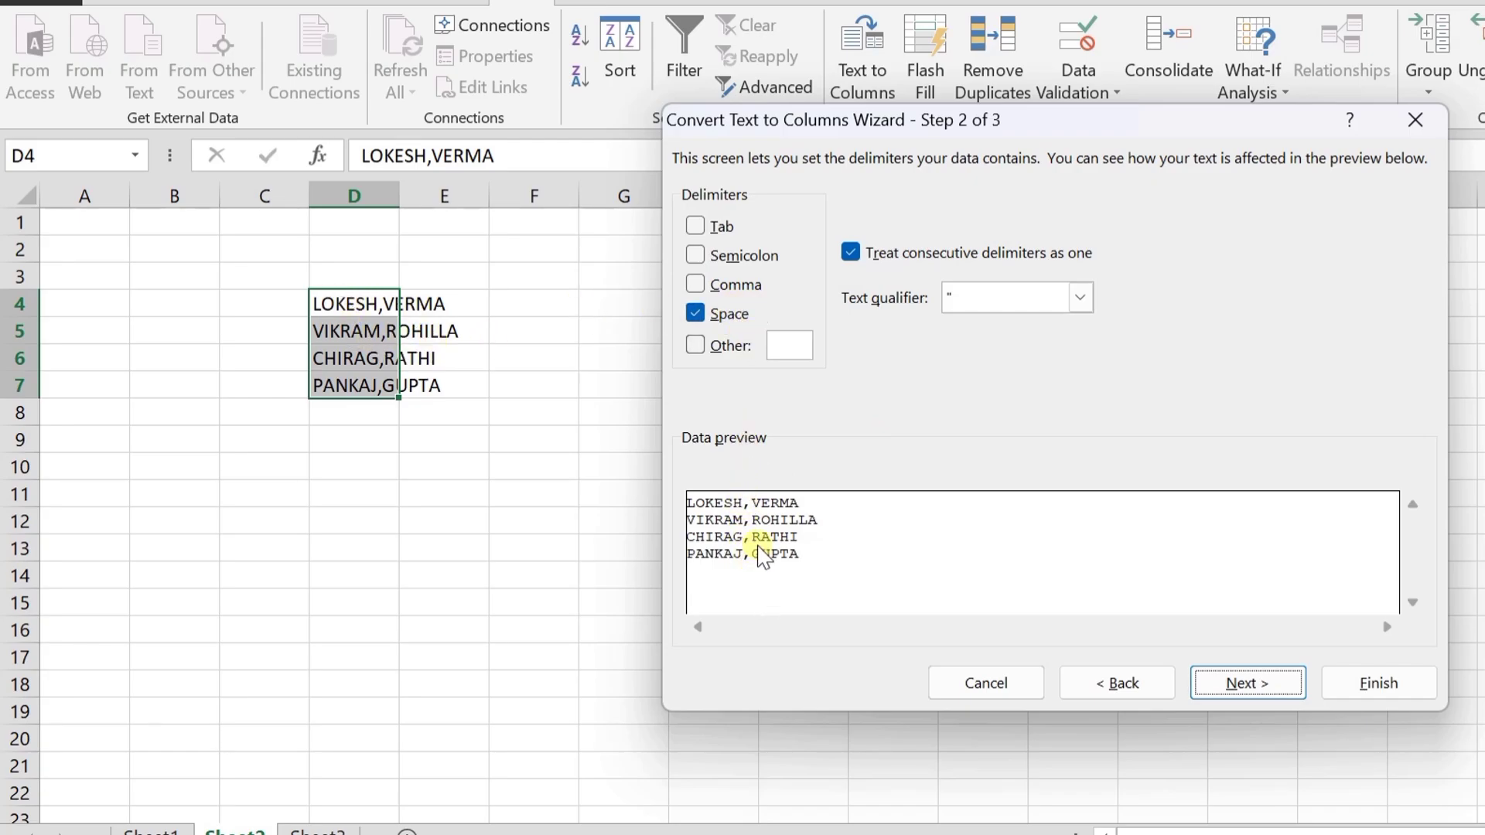
pyautogui.click(695, 314)
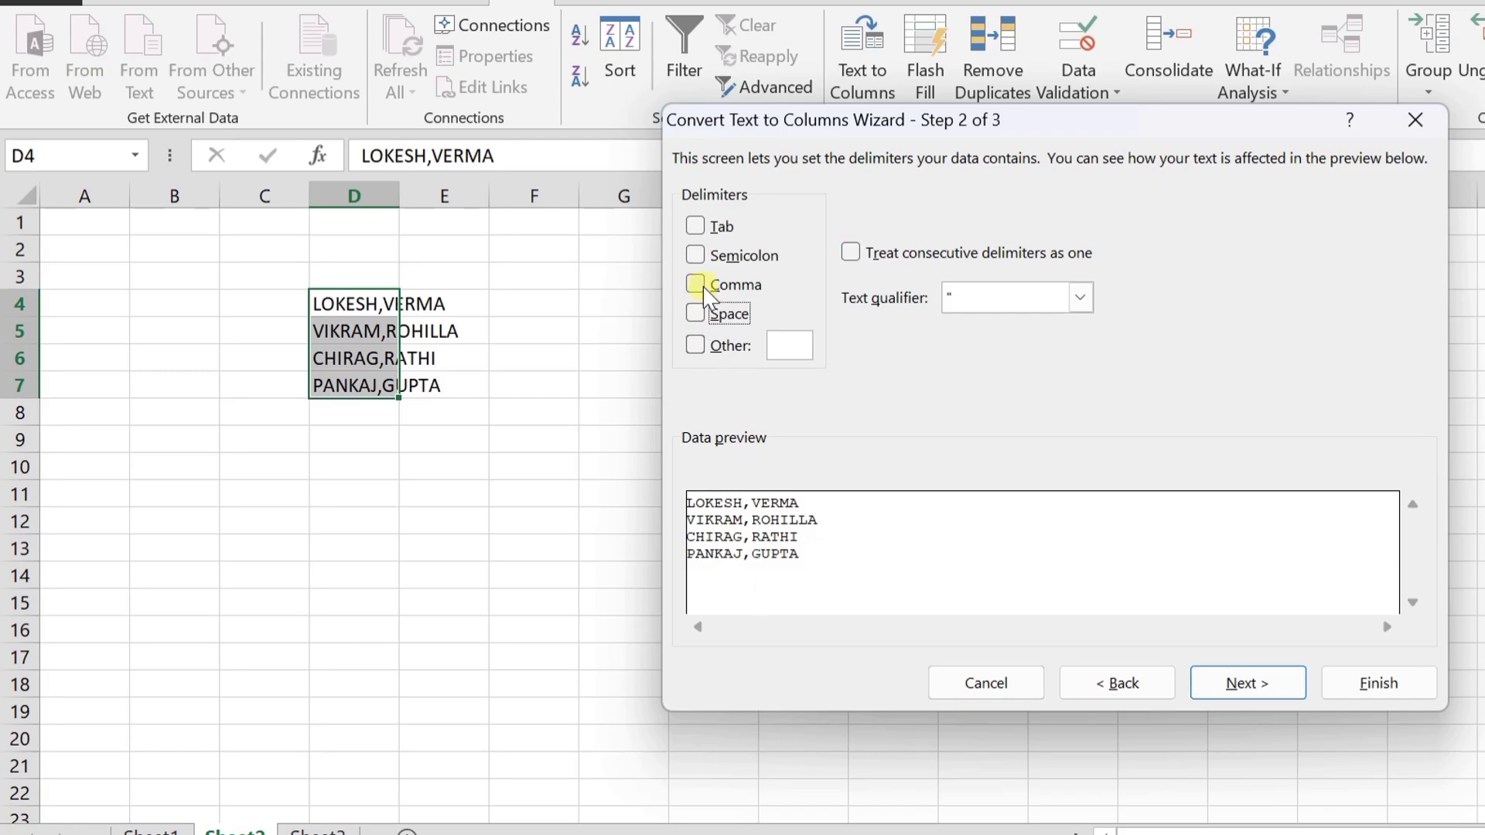
pyautogui.click(700, 285)
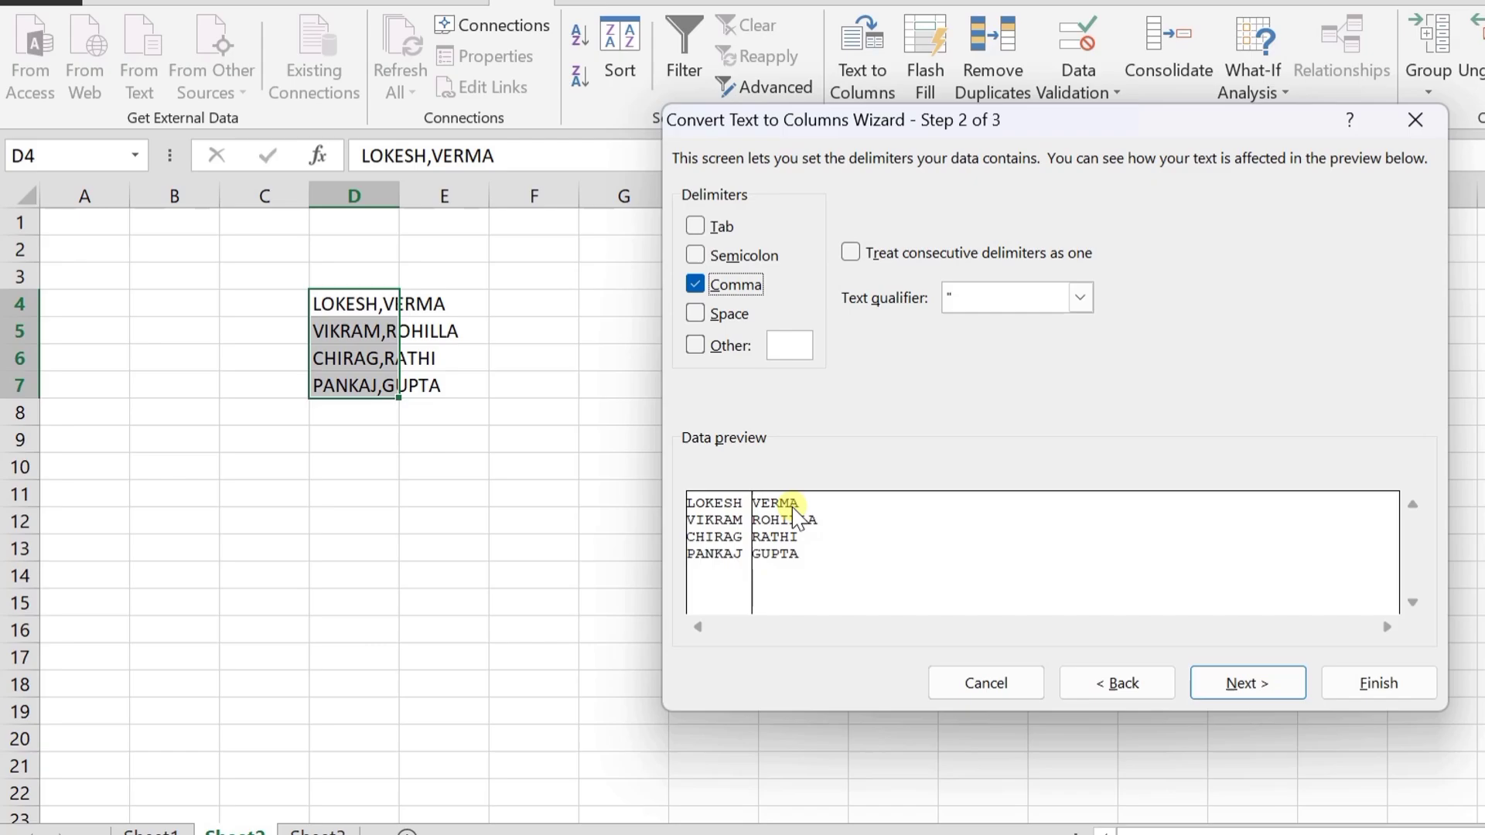
pyautogui.click(1260, 687)
# Step: Finish the comma split so the surnames move into column E
pyautogui.click(1377, 681)
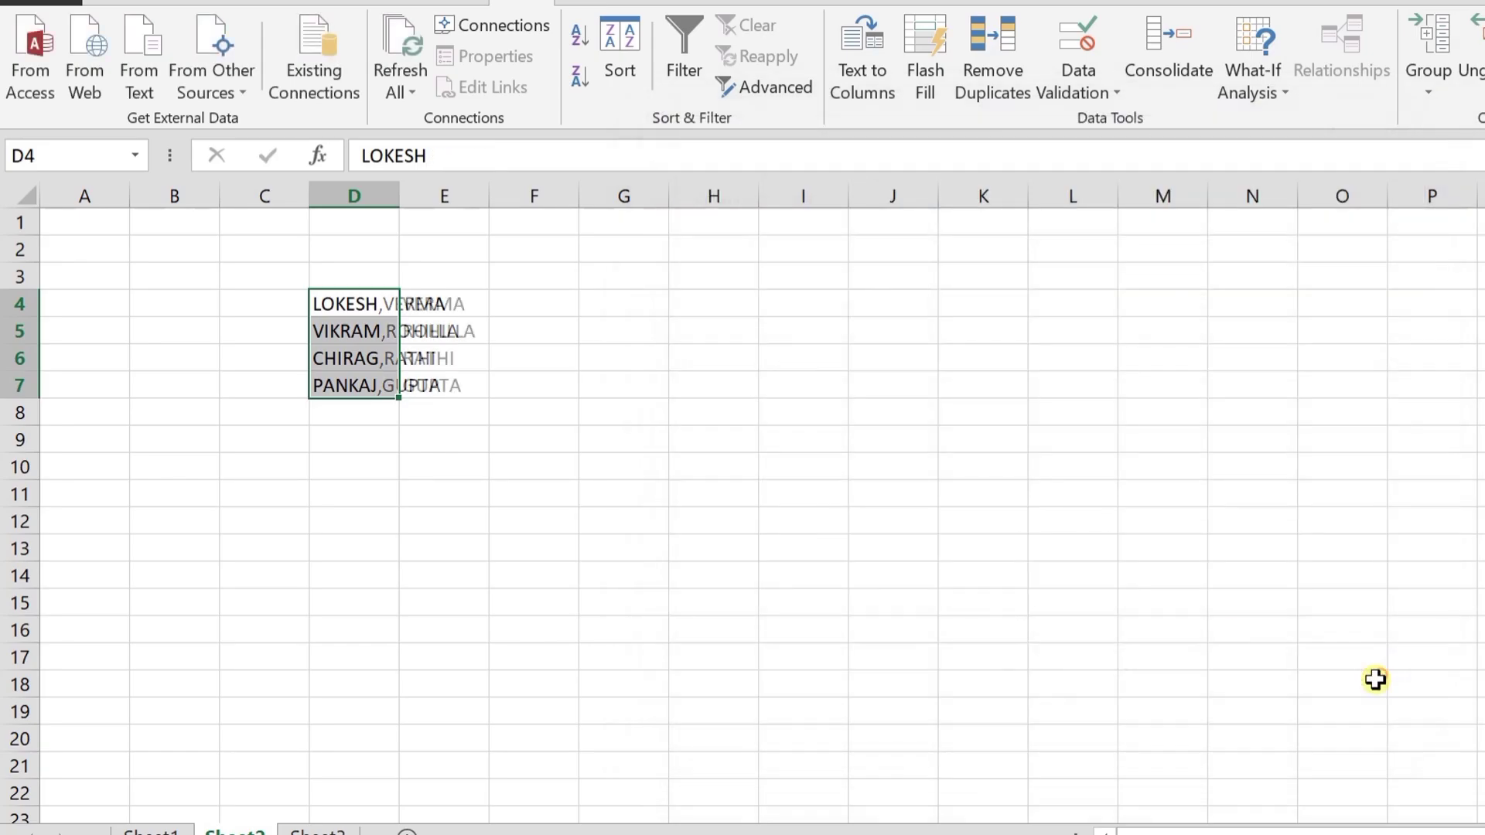
pyautogui.click(654, 361)
pyautogui.click(372, 302)
pyautogui.click(441, 293)
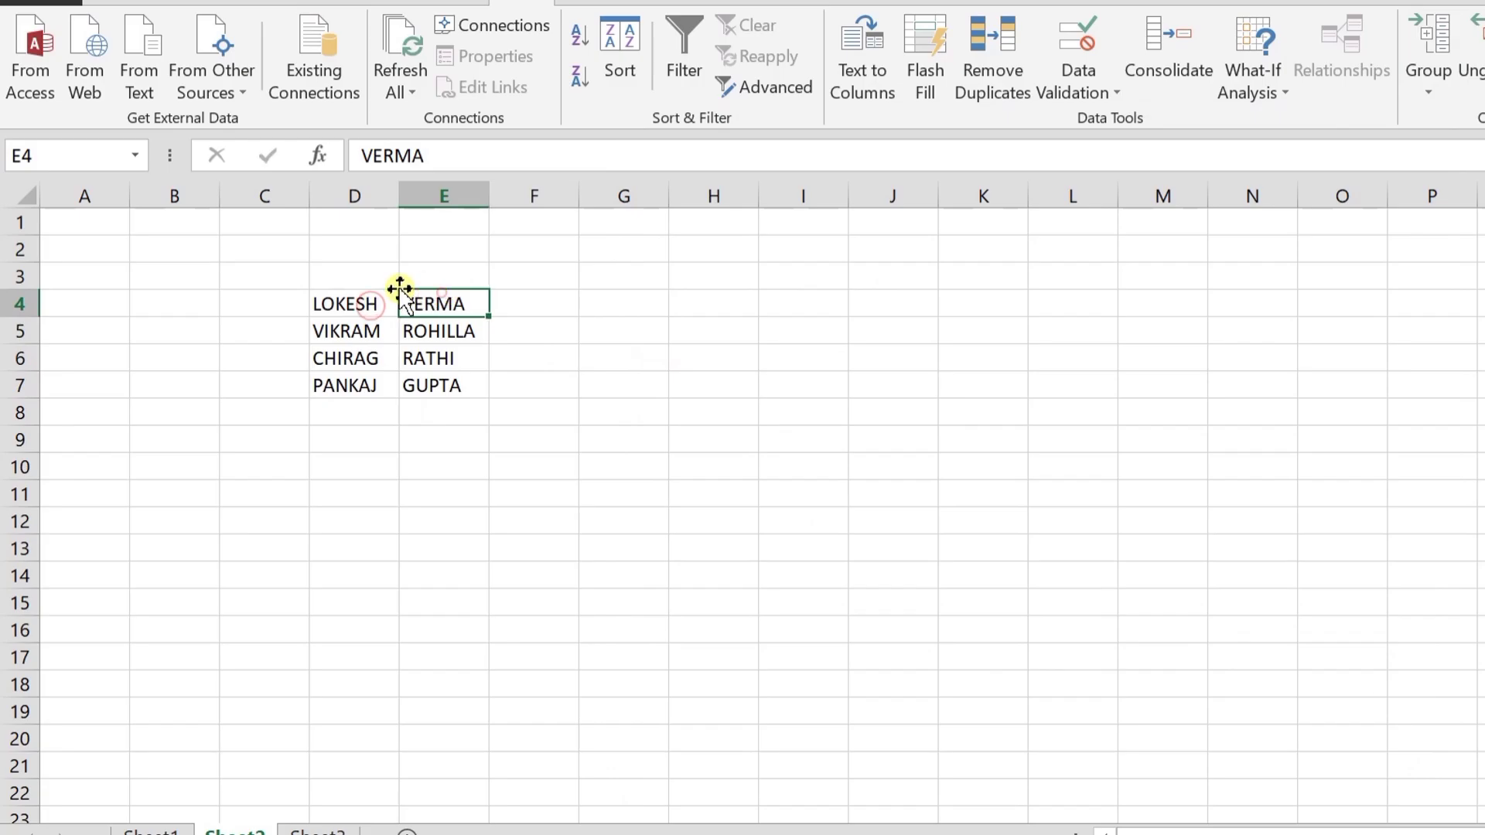
# Step: Enter the headings NAMES in D3 and SURNMAE in E3
pyautogui.click(369, 287)
pyautogui.write('NA')
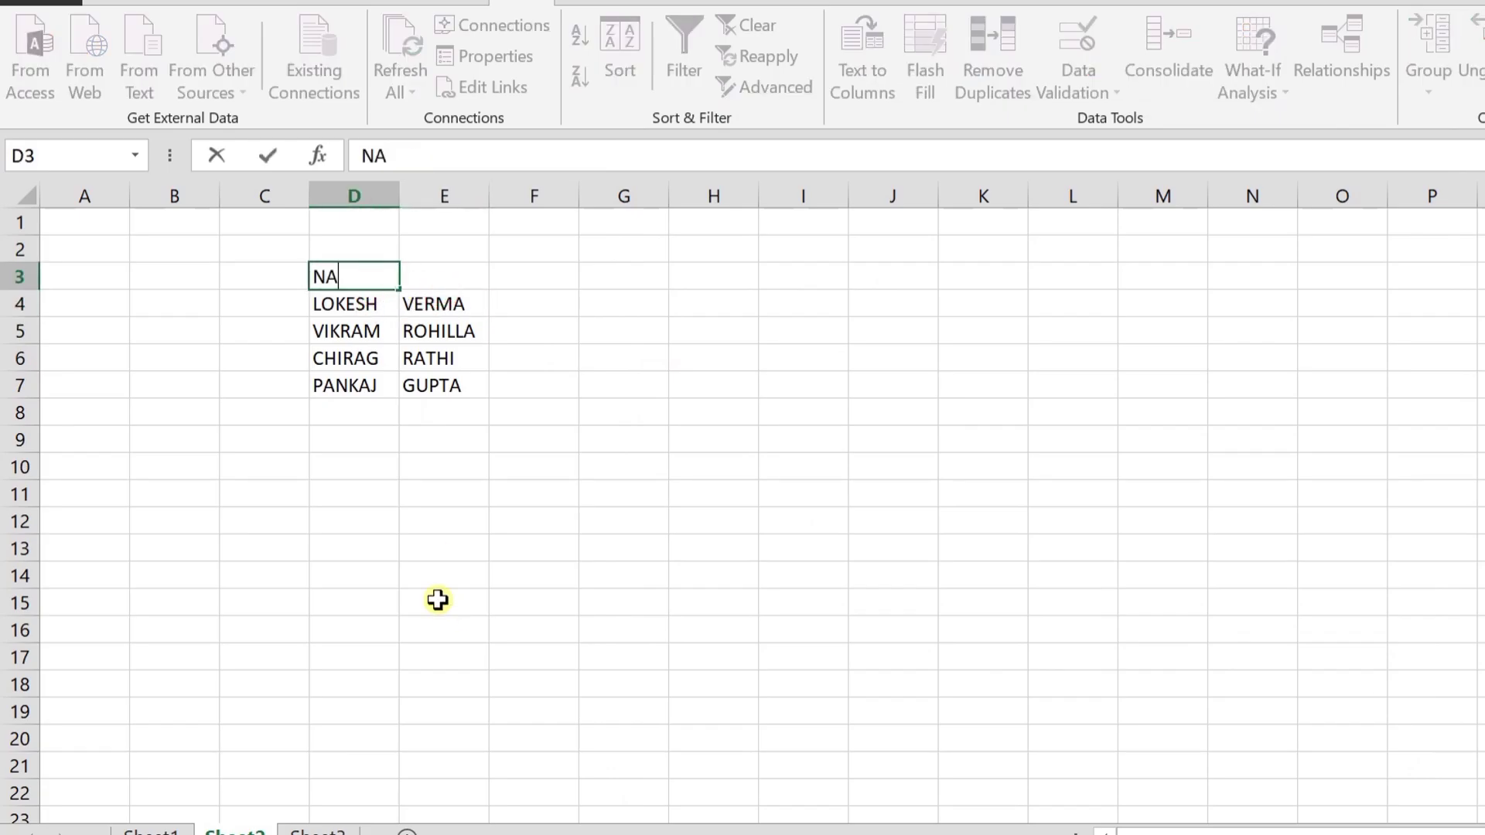
pyautogui.write('MES')
pyautogui.press('Tab')
pyautogui.write('SU')
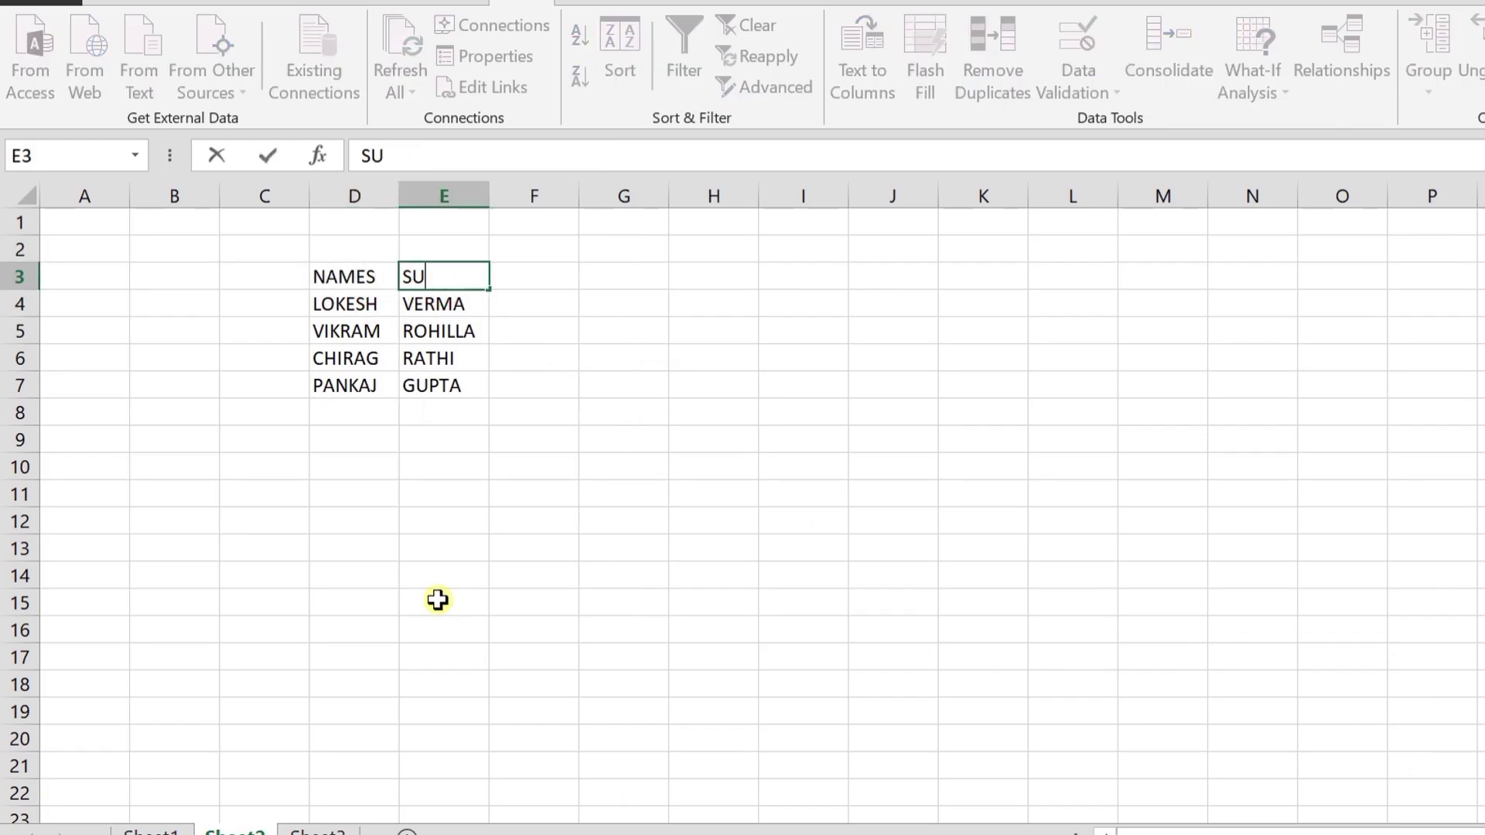
pyautogui.press('Return')
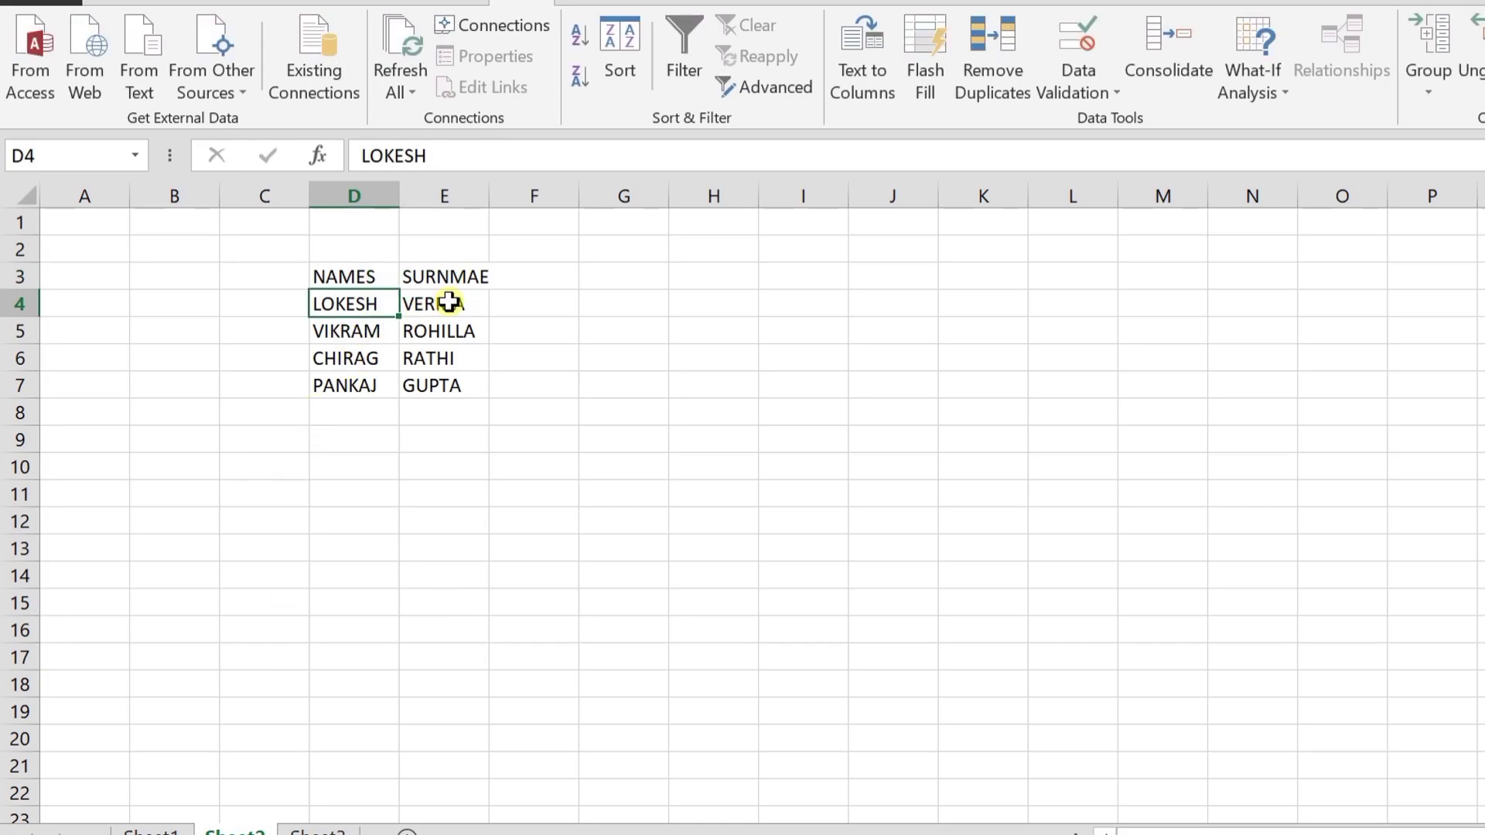
pyautogui.click(413, 303)
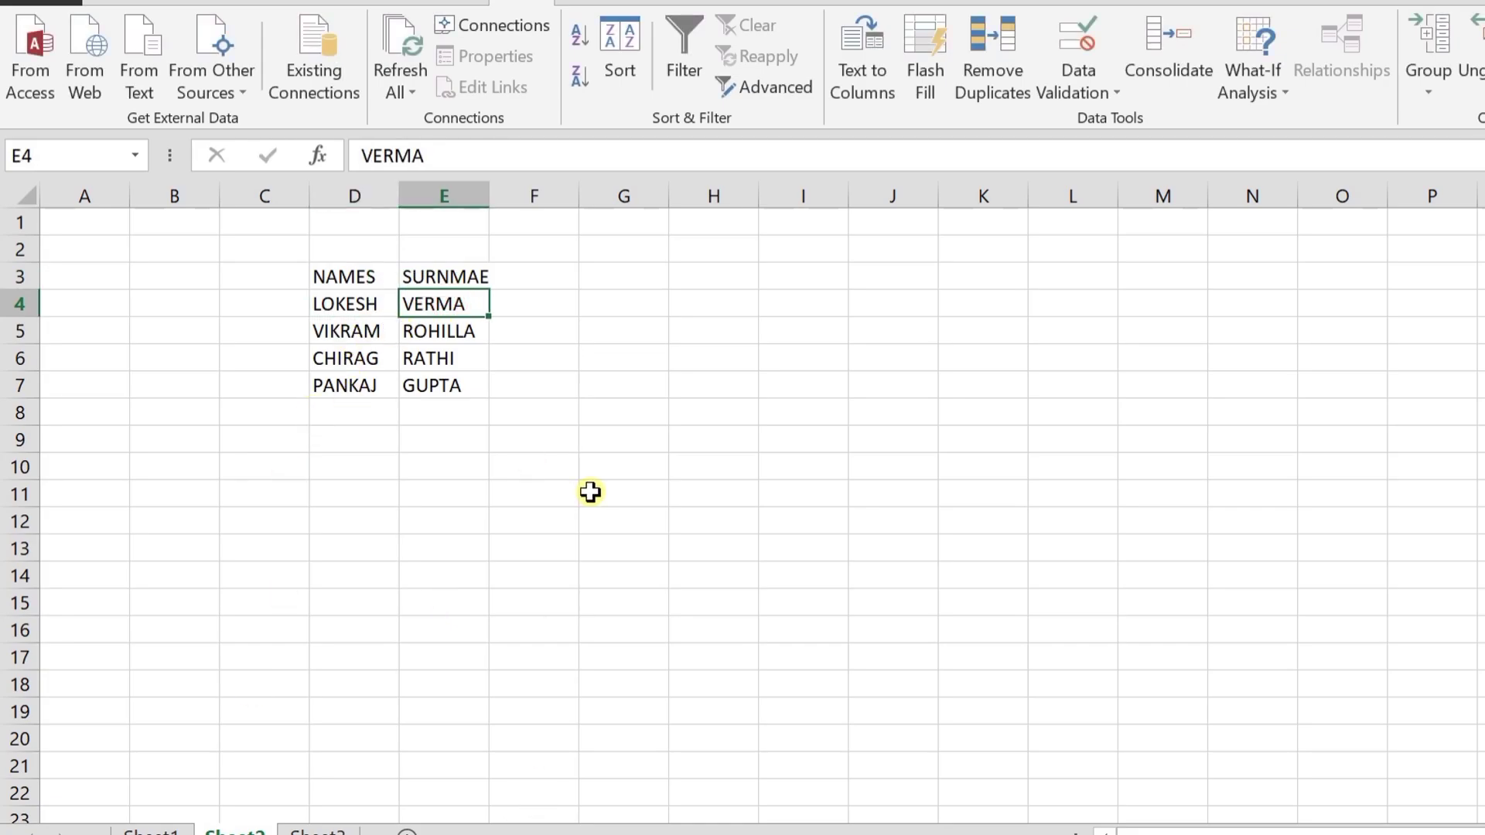
# Step: Rerun Text to Columns with Other checked, select D3:E7, then switch to Sheet3
pyautogui.click(877, 75)
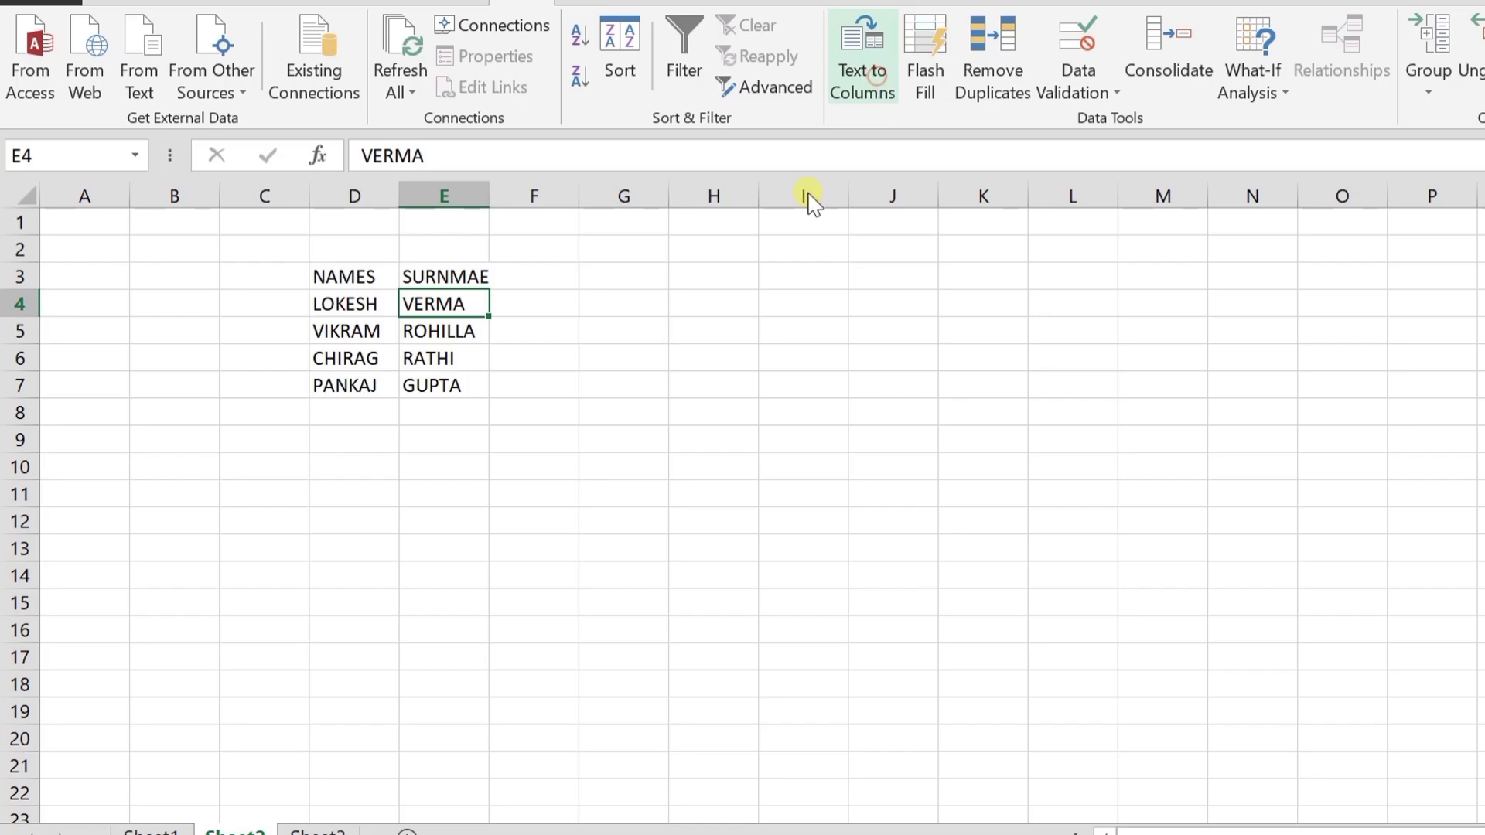
pyautogui.click(1237, 692)
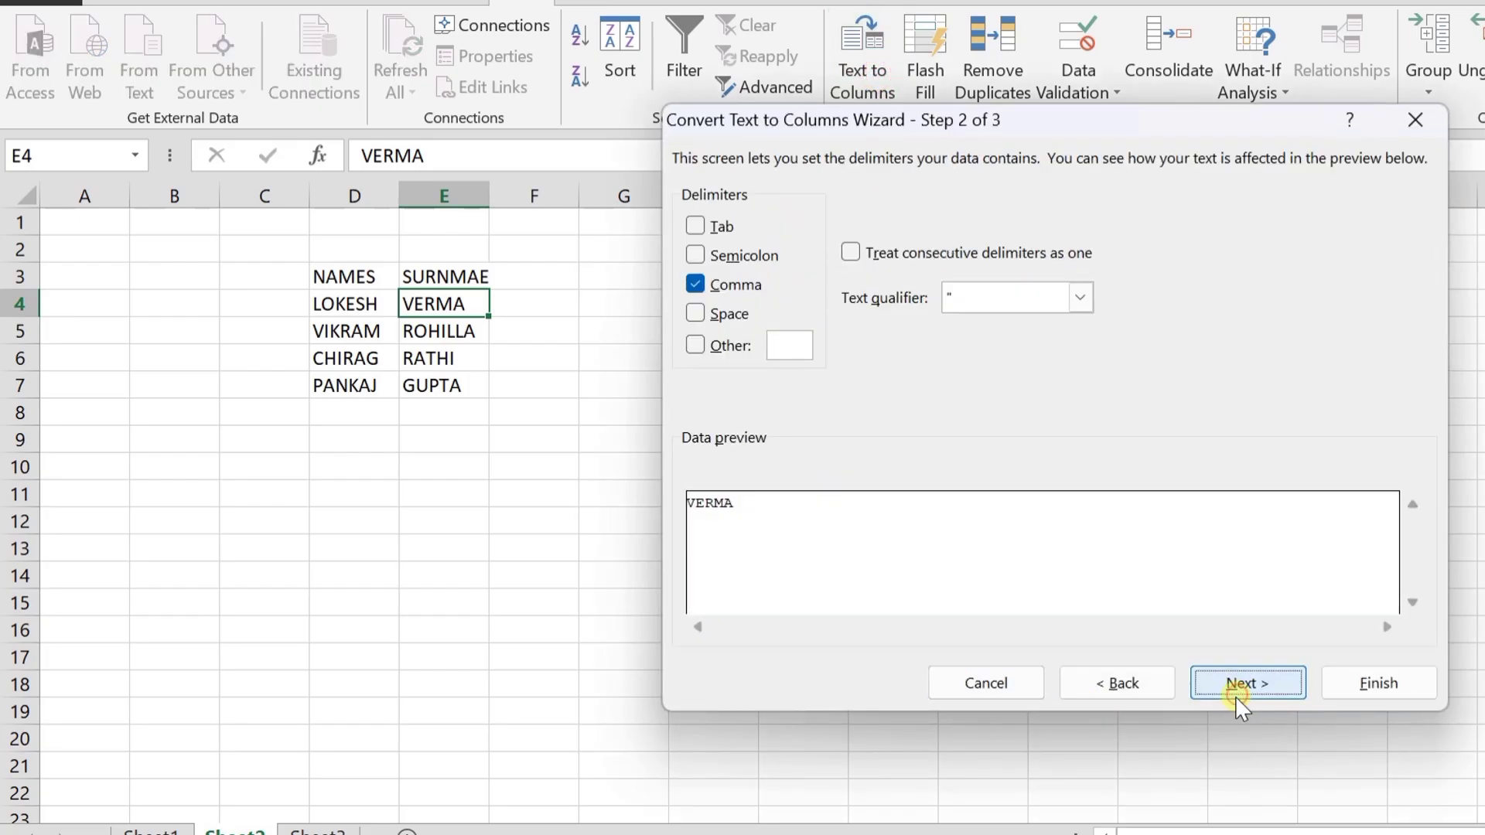
pyautogui.click(695, 345)
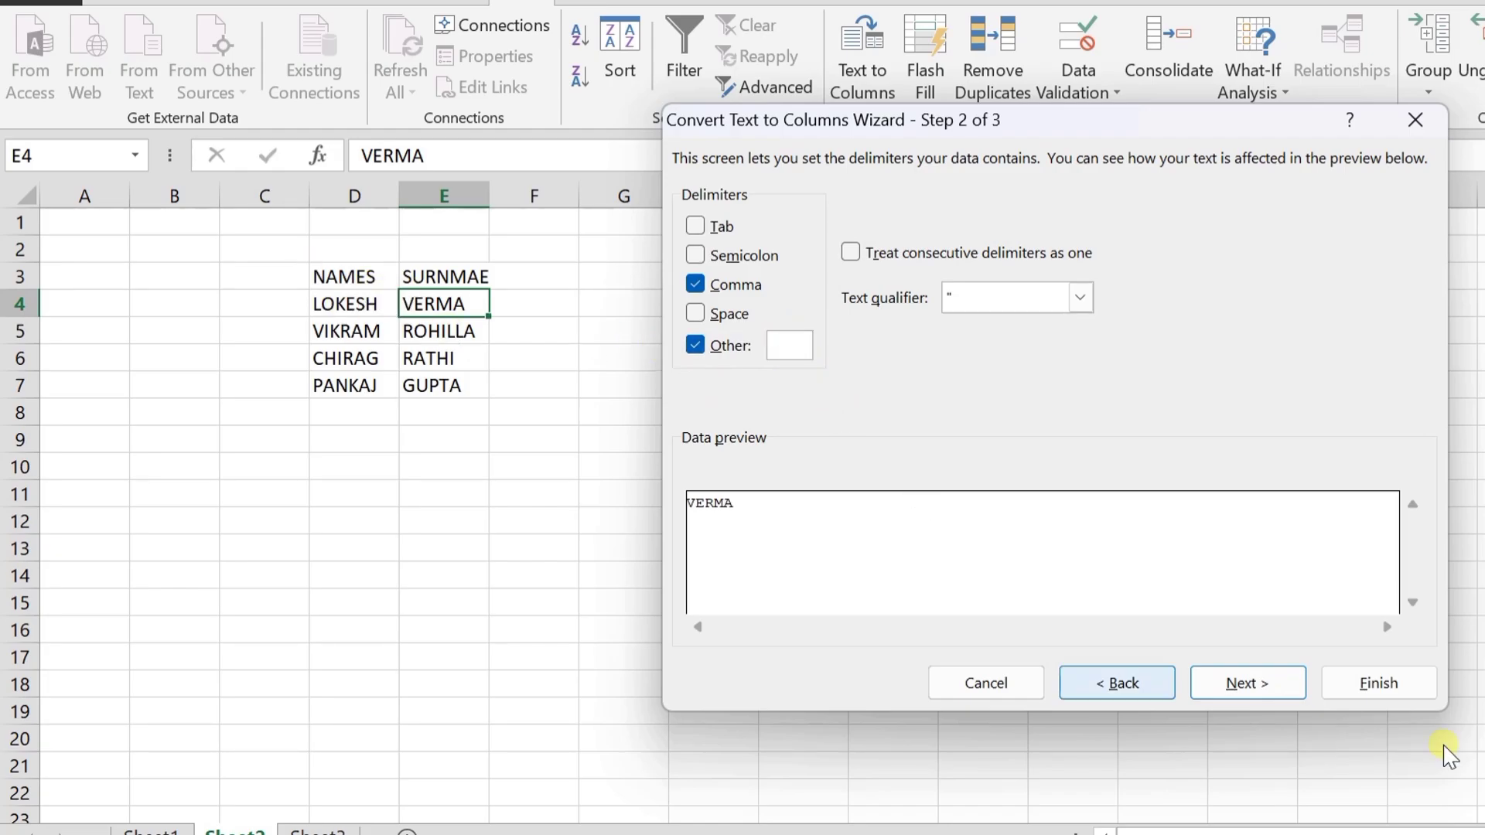
pyautogui.click(1396, 691)
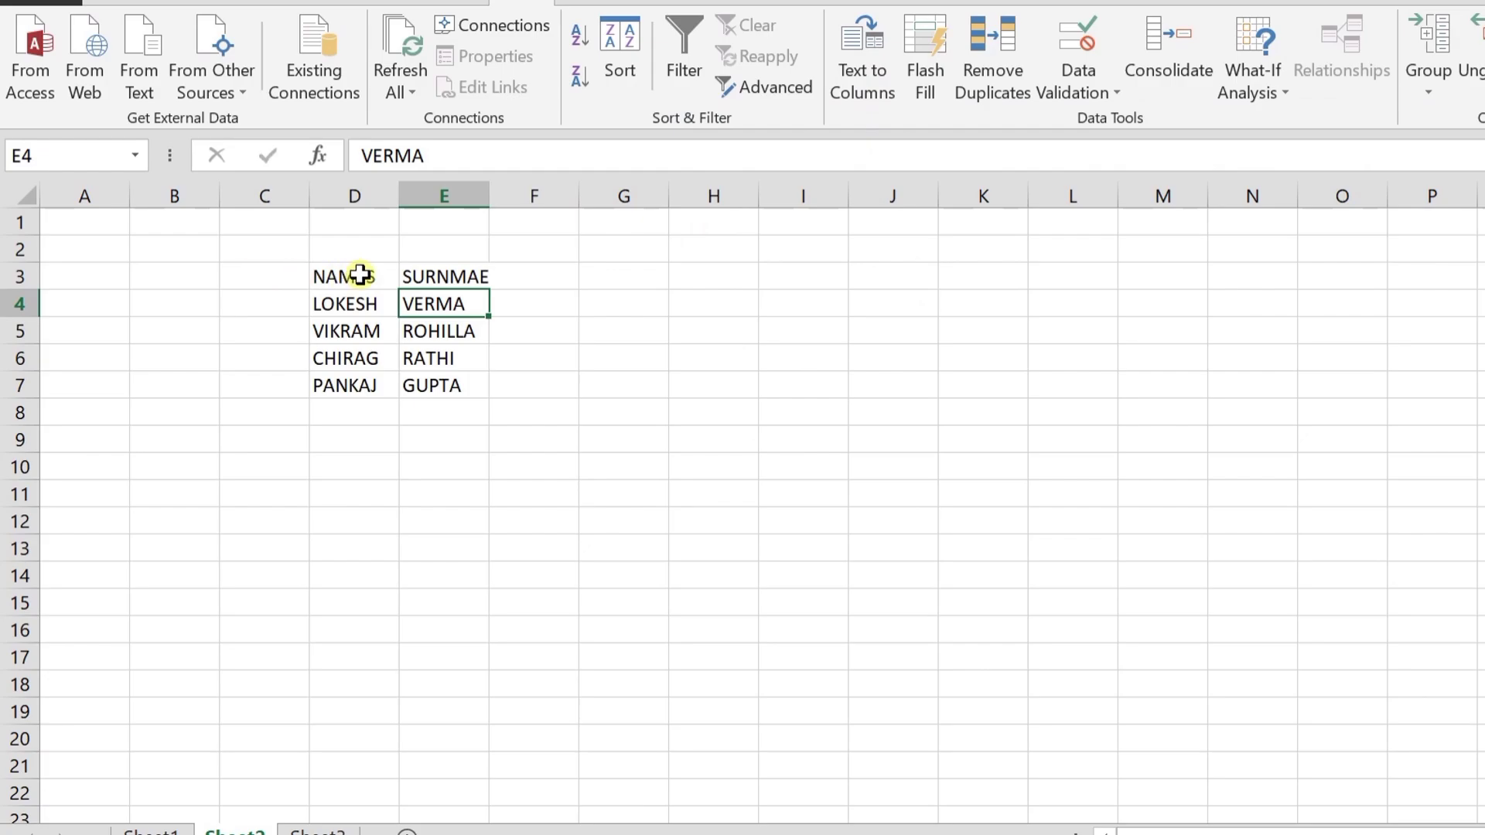
pyautogui.moveTo(332, 276); pyautogui.dragTo(441, 385)
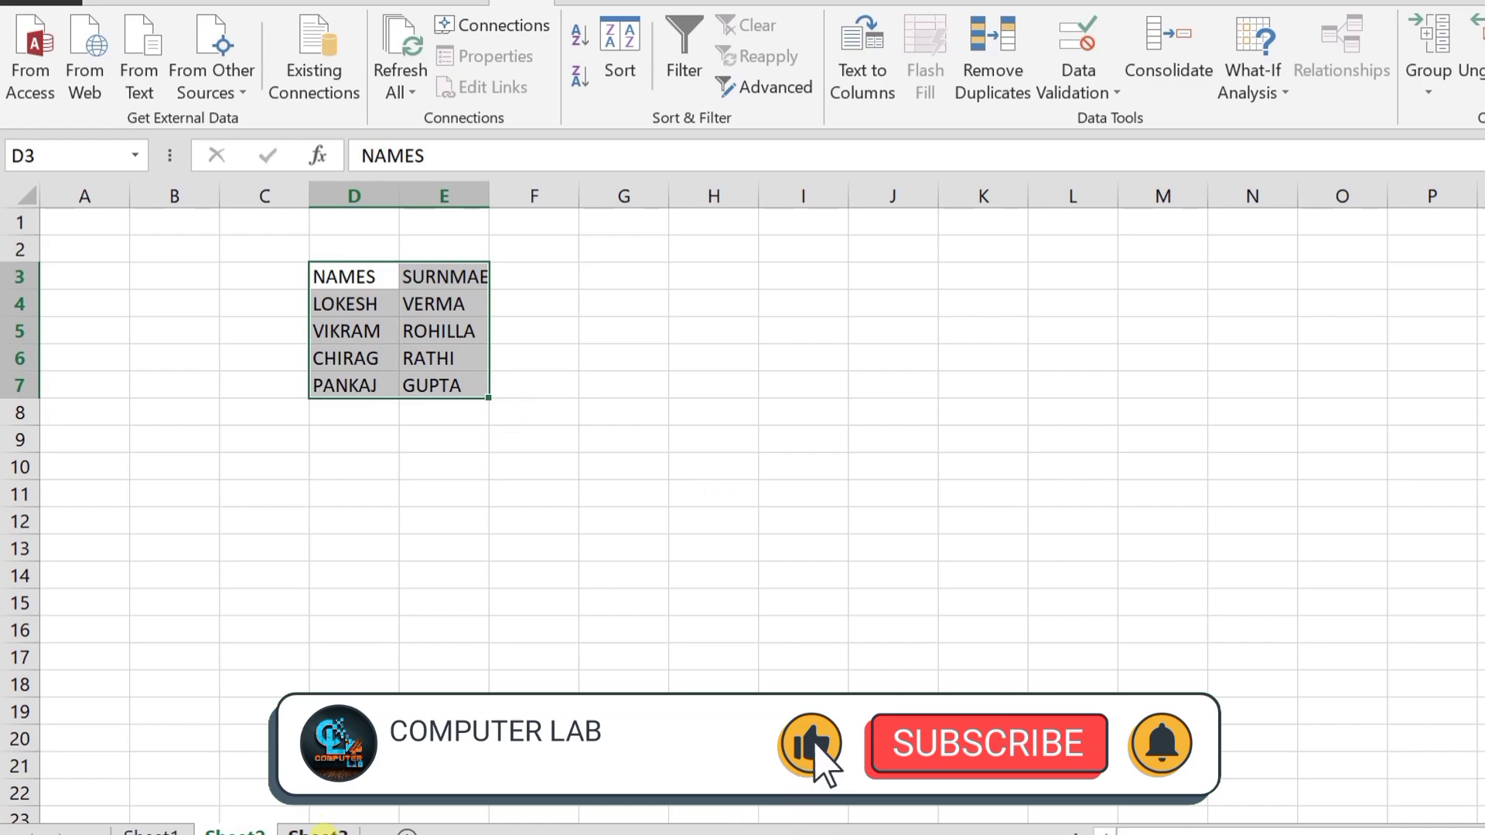
pyautogui.click(328, 832)
pyautogui.click(316, 305)
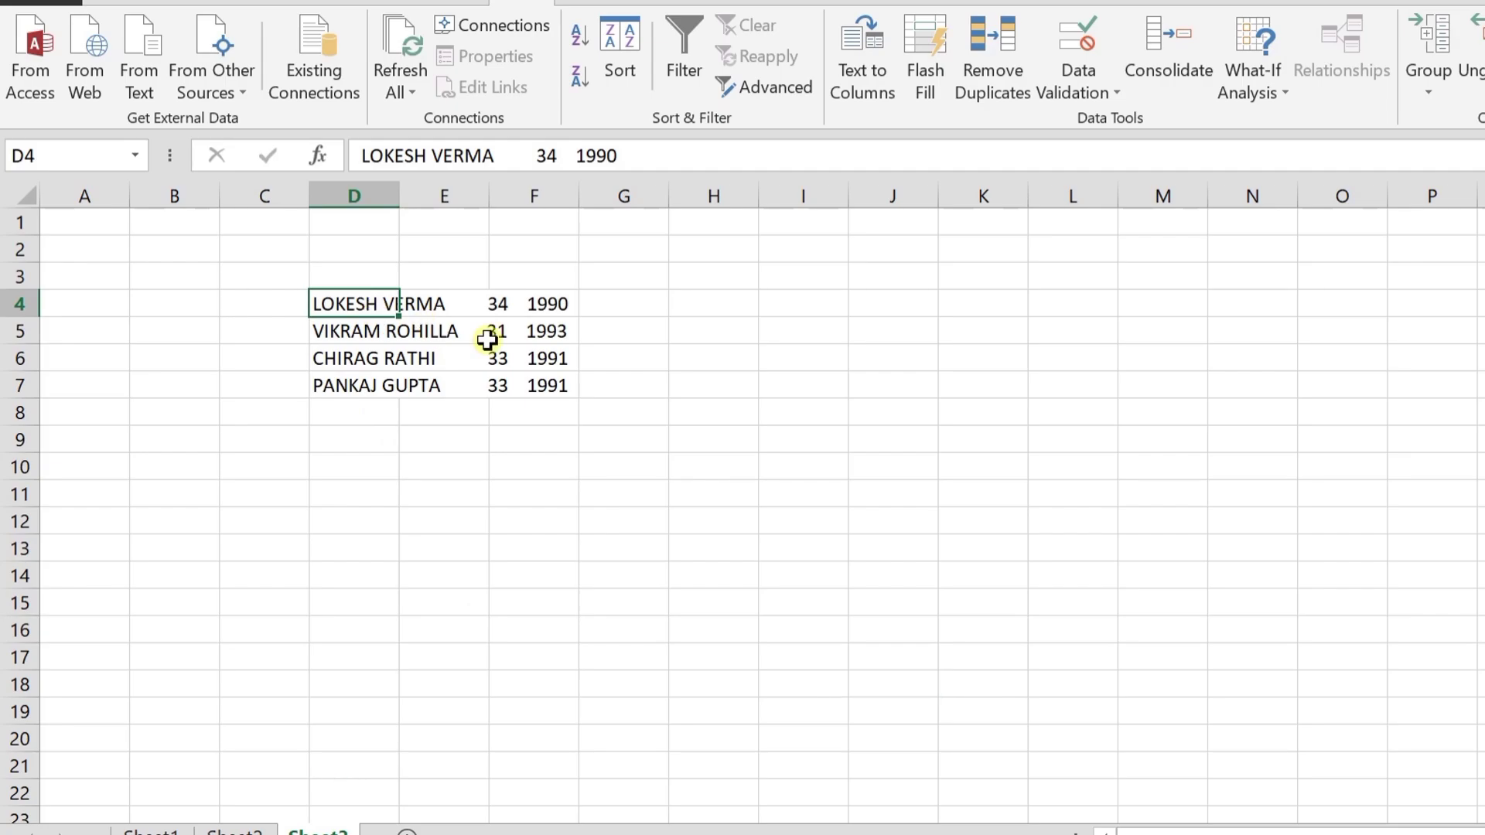
pyautogui.click(499, 307)
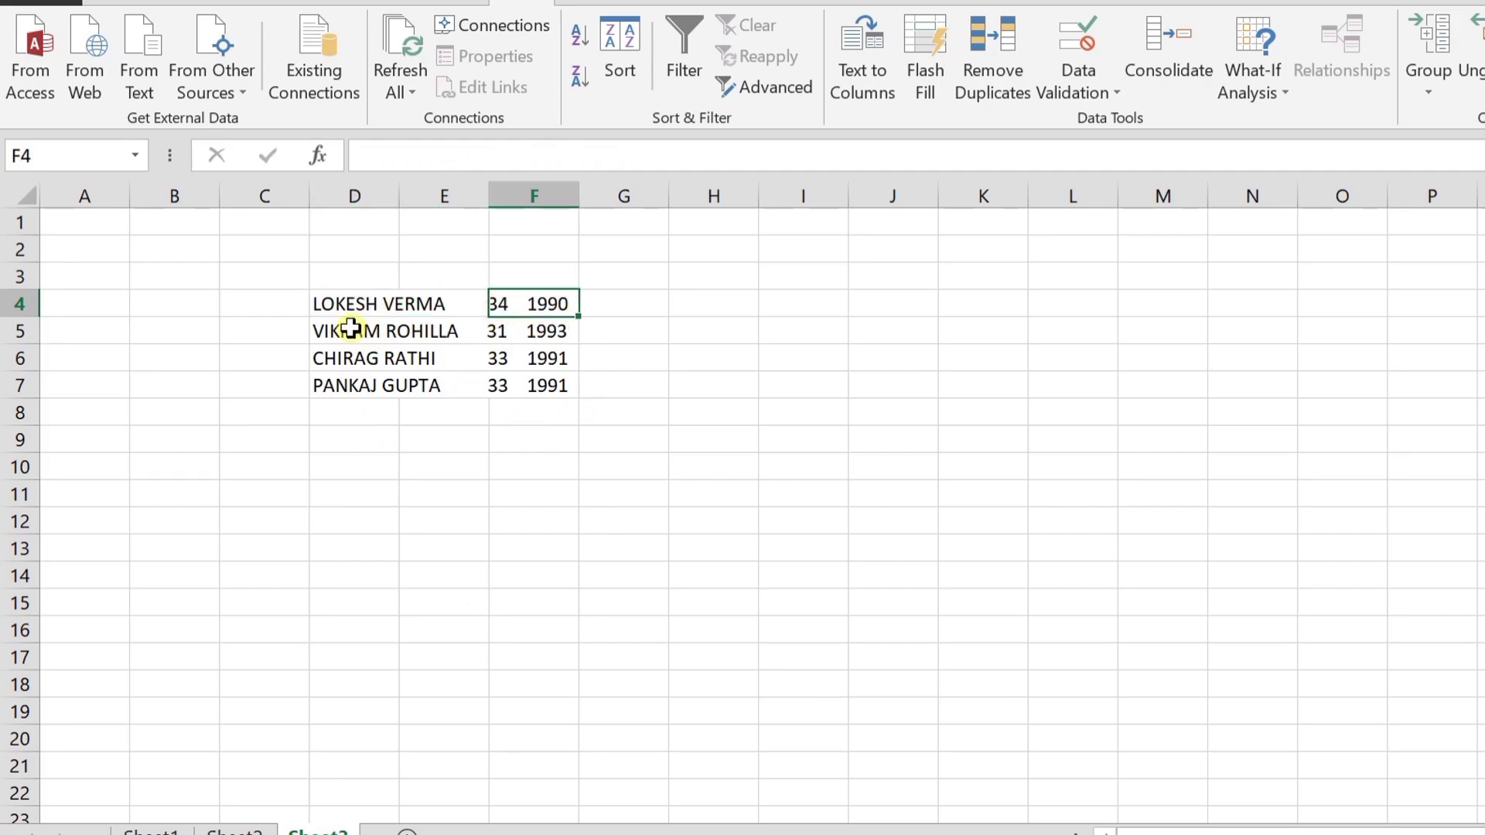
pyautogui.click(366, 301)
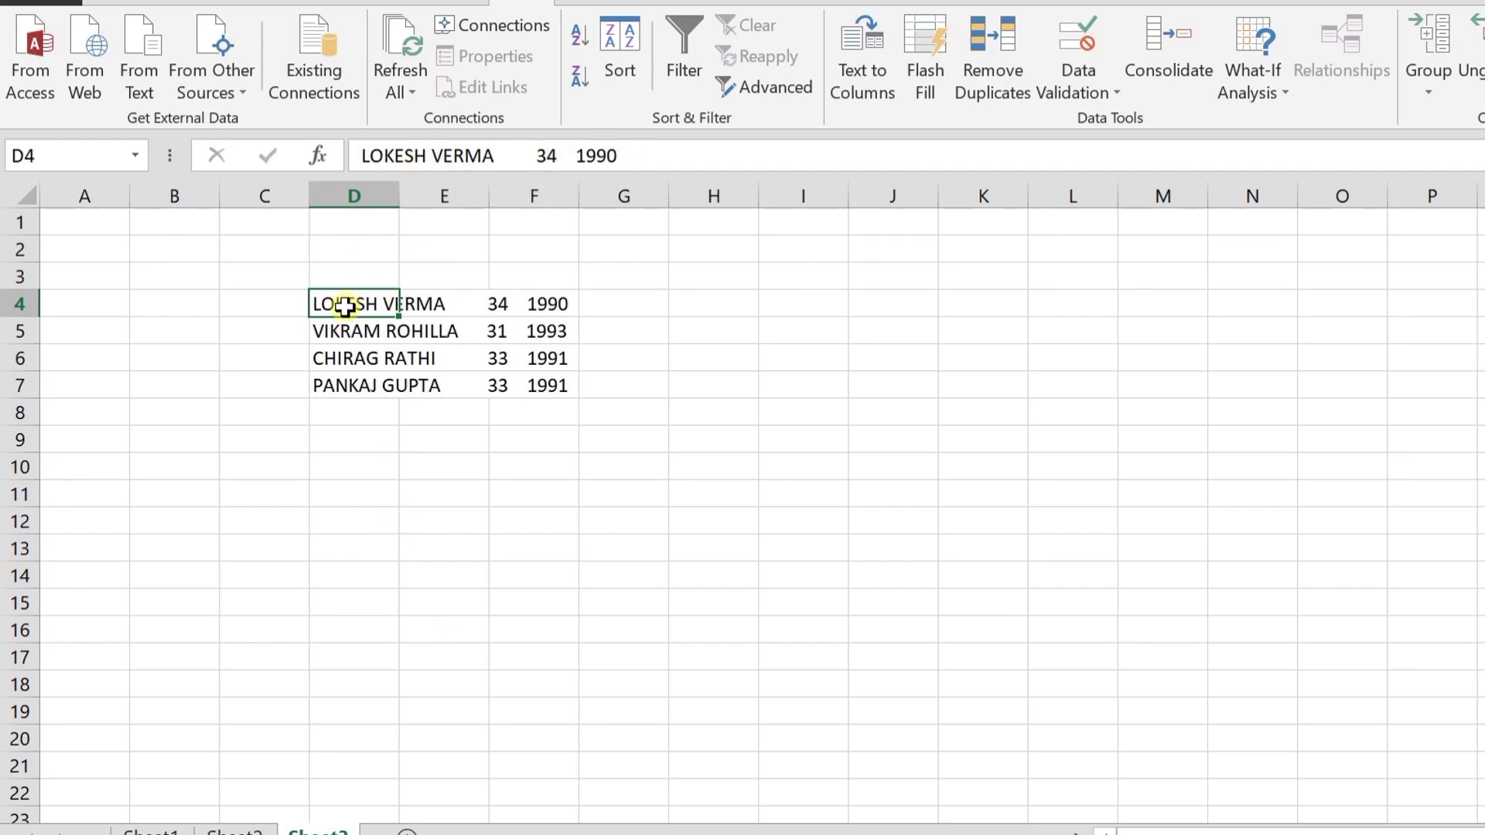
pyautogui.click(344, 332)
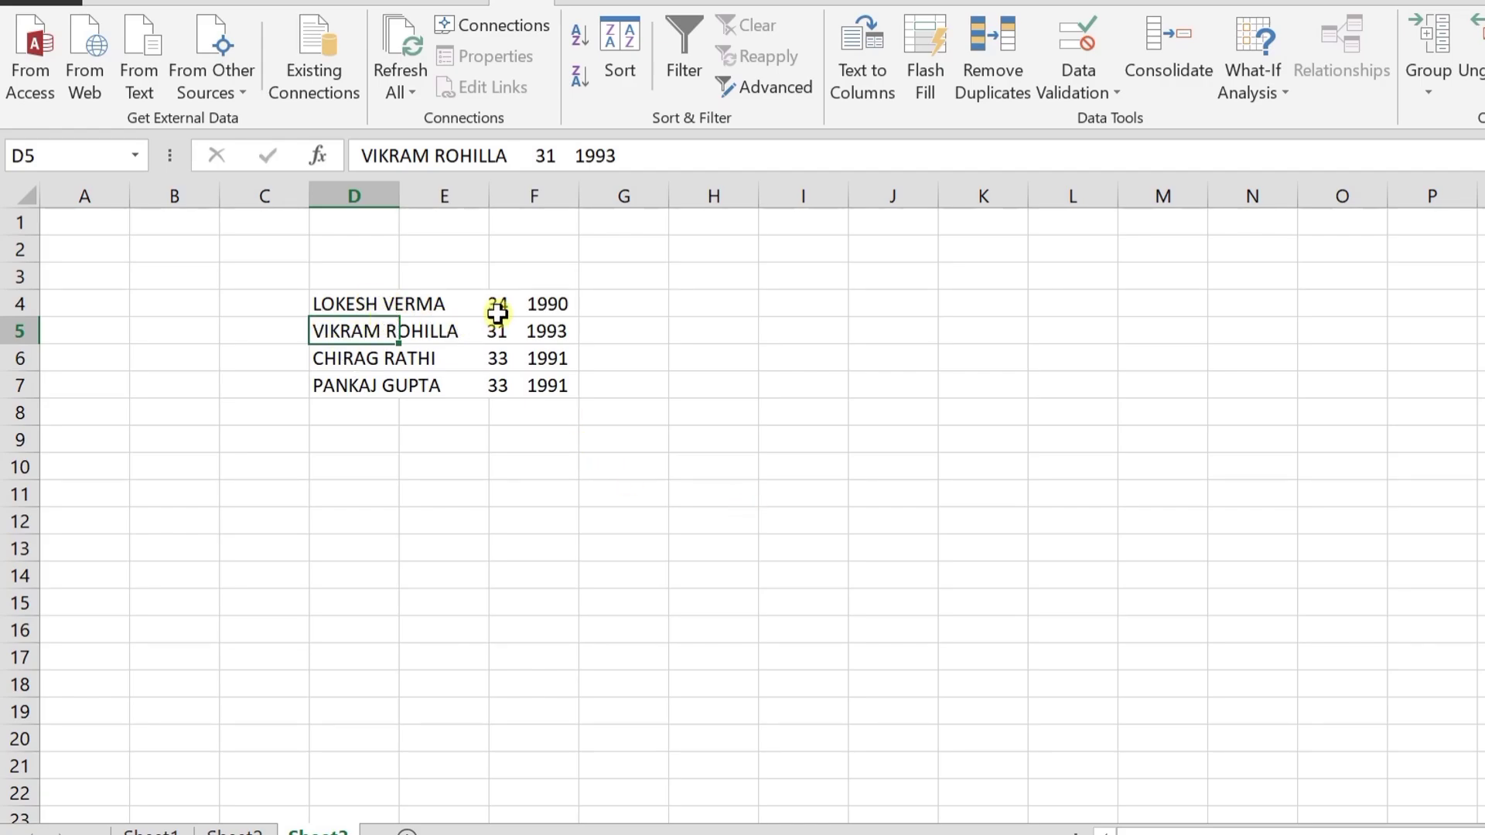
pyautogui.click(344, 304)
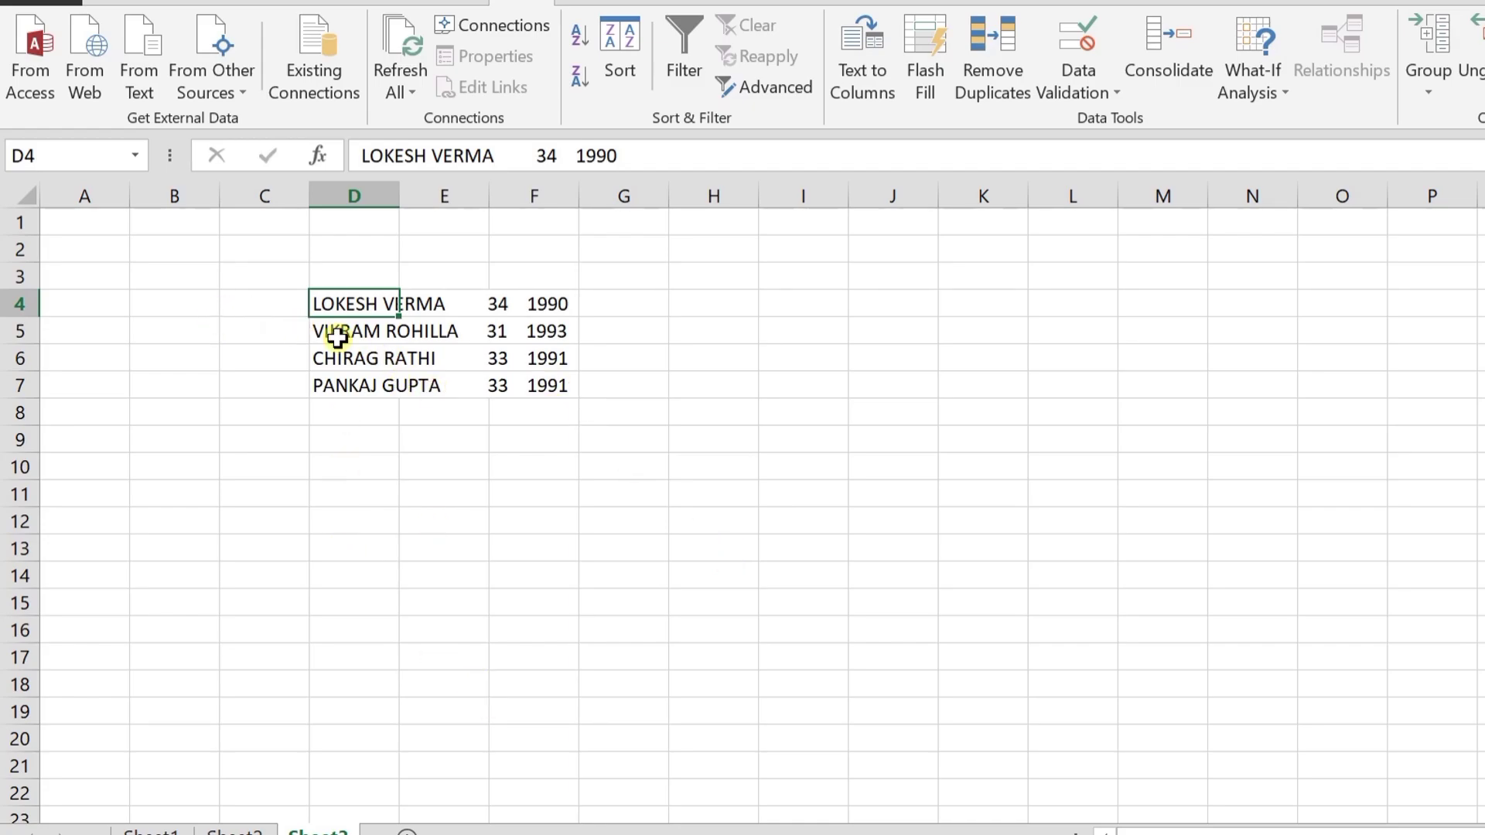
pyautogui.moveTo(346, 307); pyautogui.dragTo(348, 382)
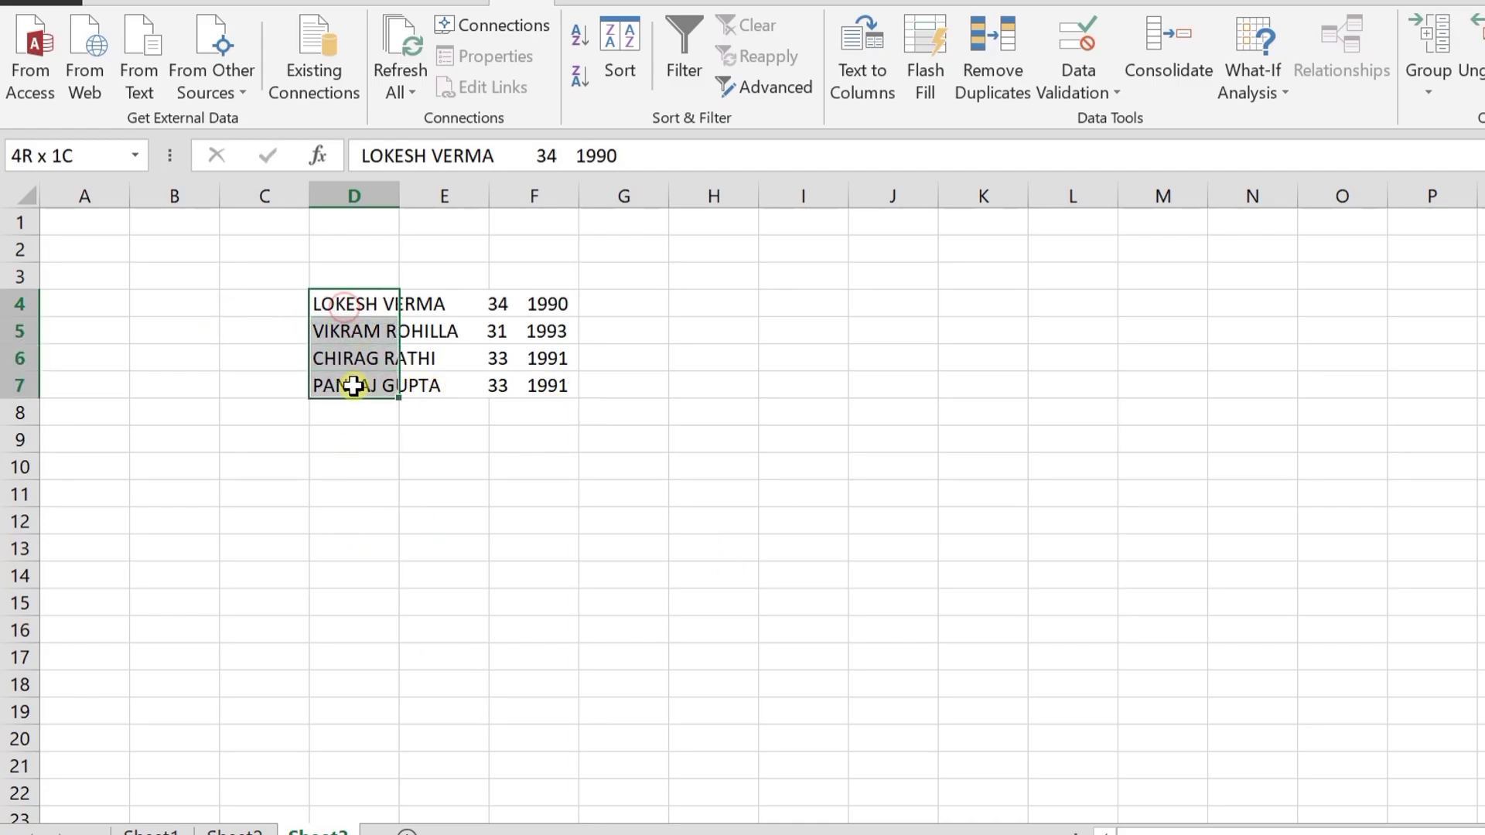
# Step: Open Text to Columns on Sheet3 with Fixed width to show the column breaks
pyautogui.click(864, 92)
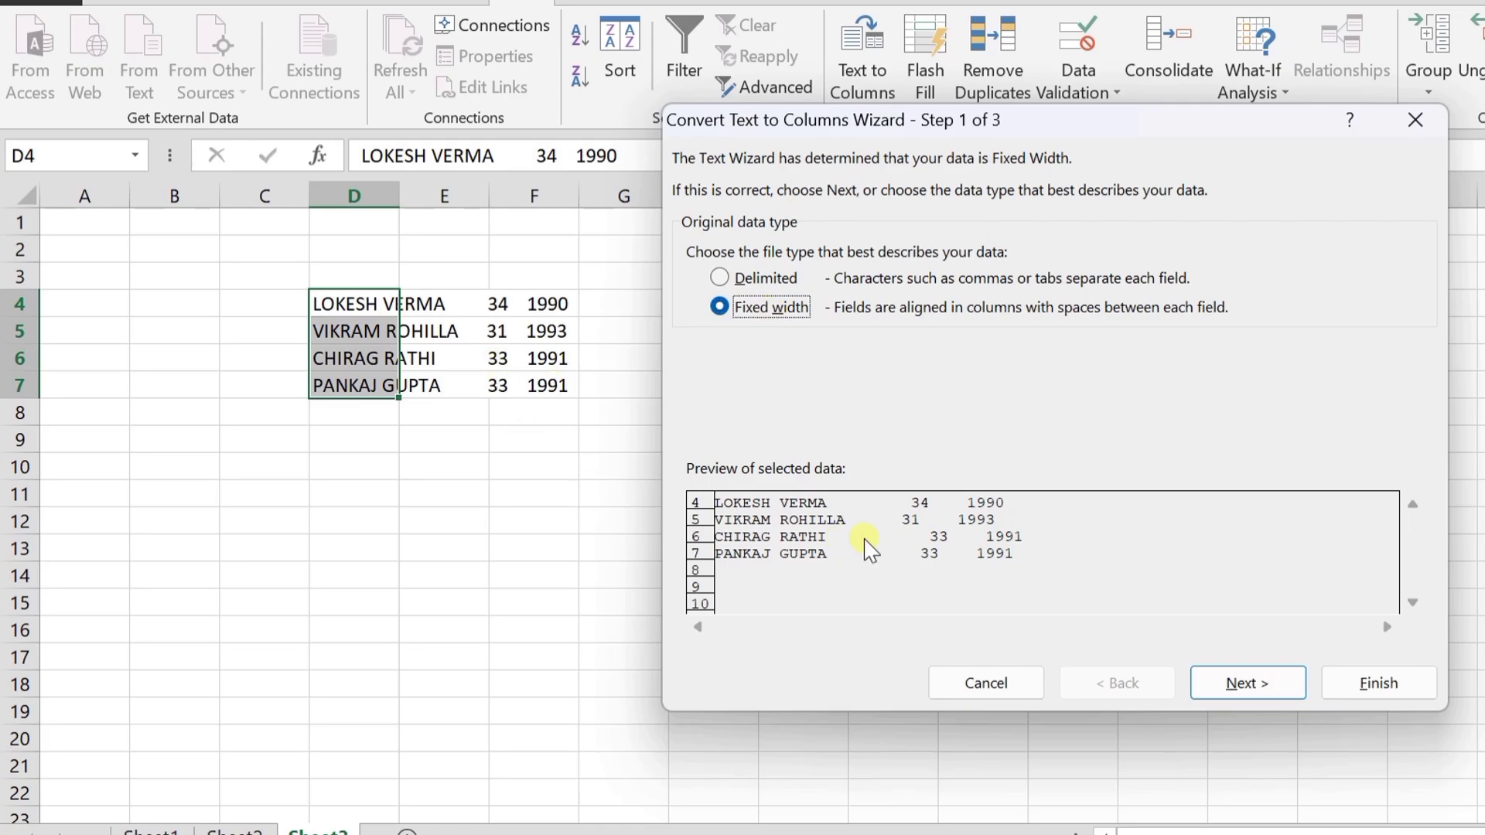
pyautogui.click(1246, 670)
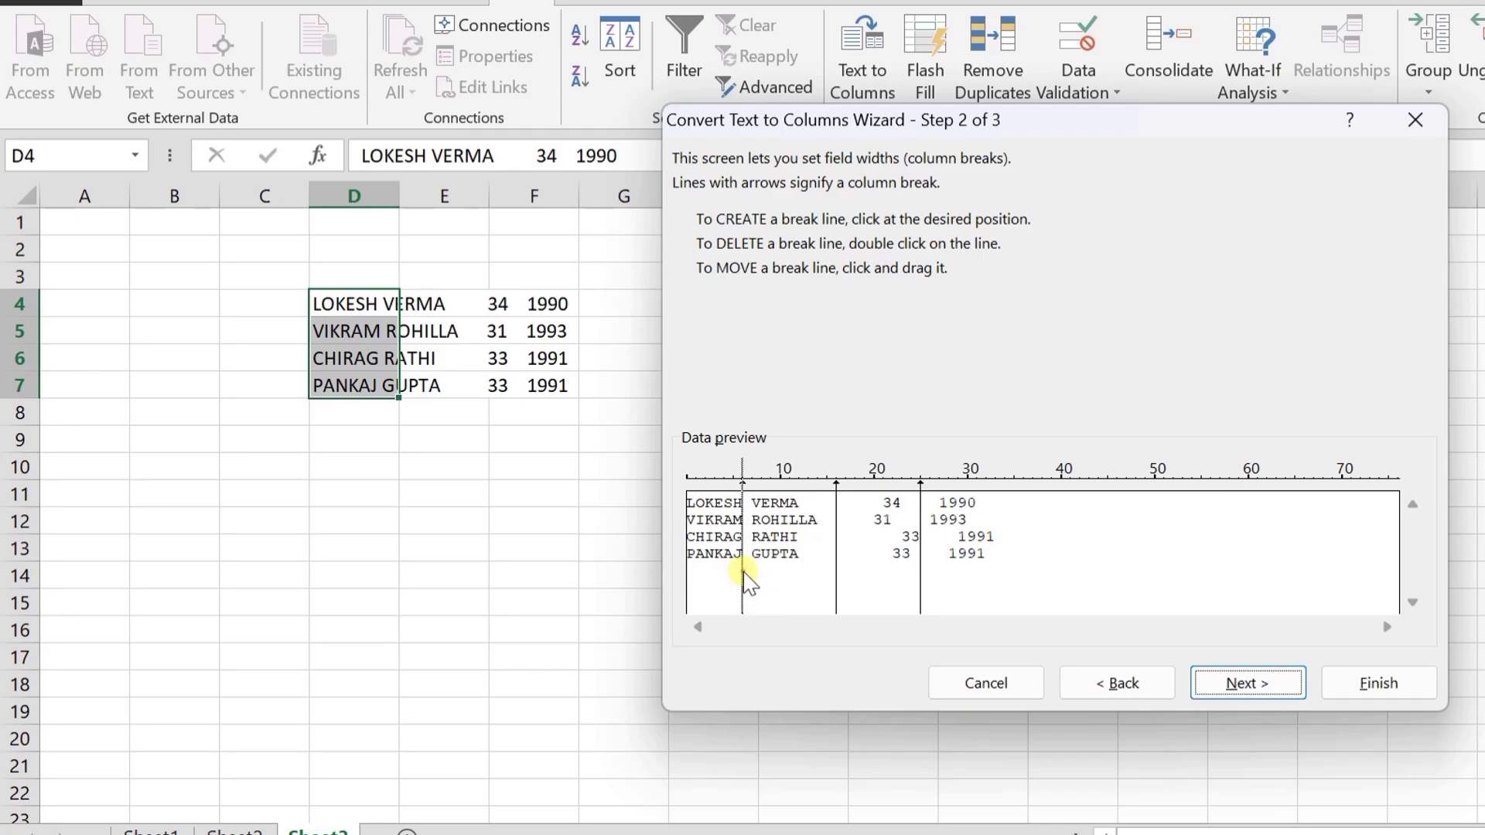
# Step: Remove the break between first name and surname, then apply the fixed-width split
pyautogui.moveTo(745, 574); pyautogui.dragTo(681, 590)
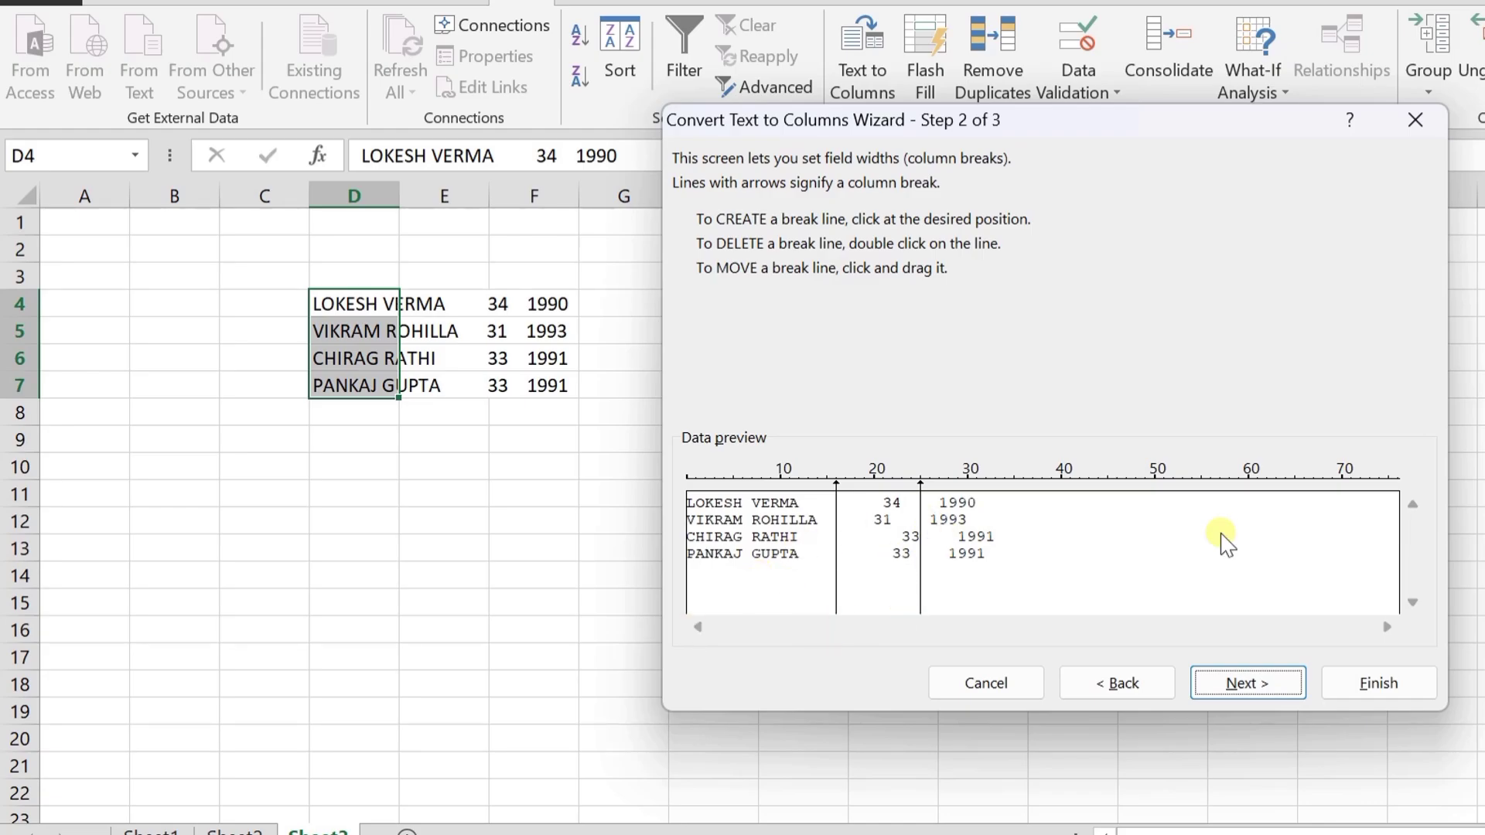
pyautogui.click(1242, 690)
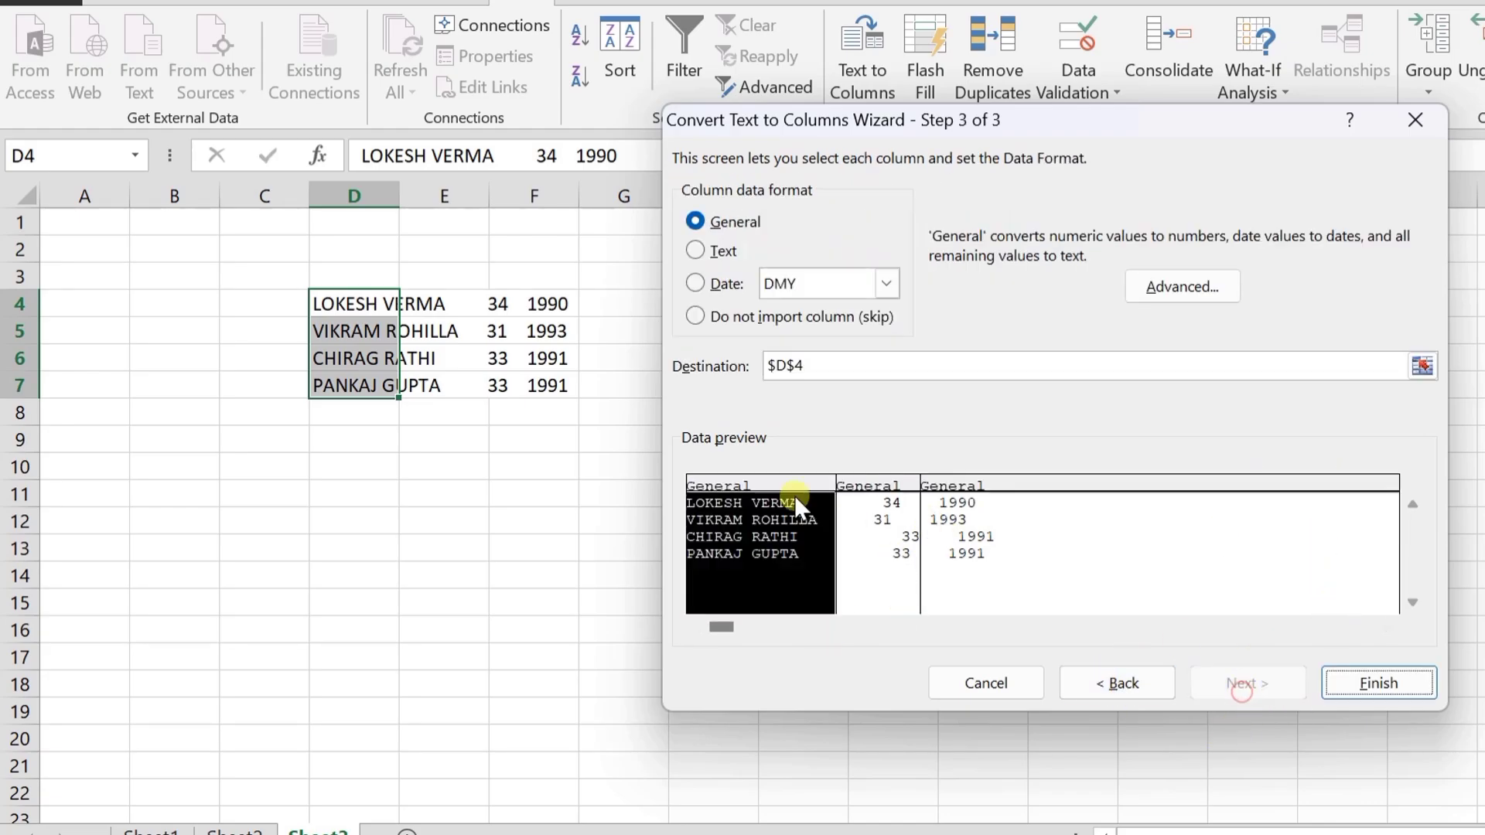
pyautogui.click(1344, 685)
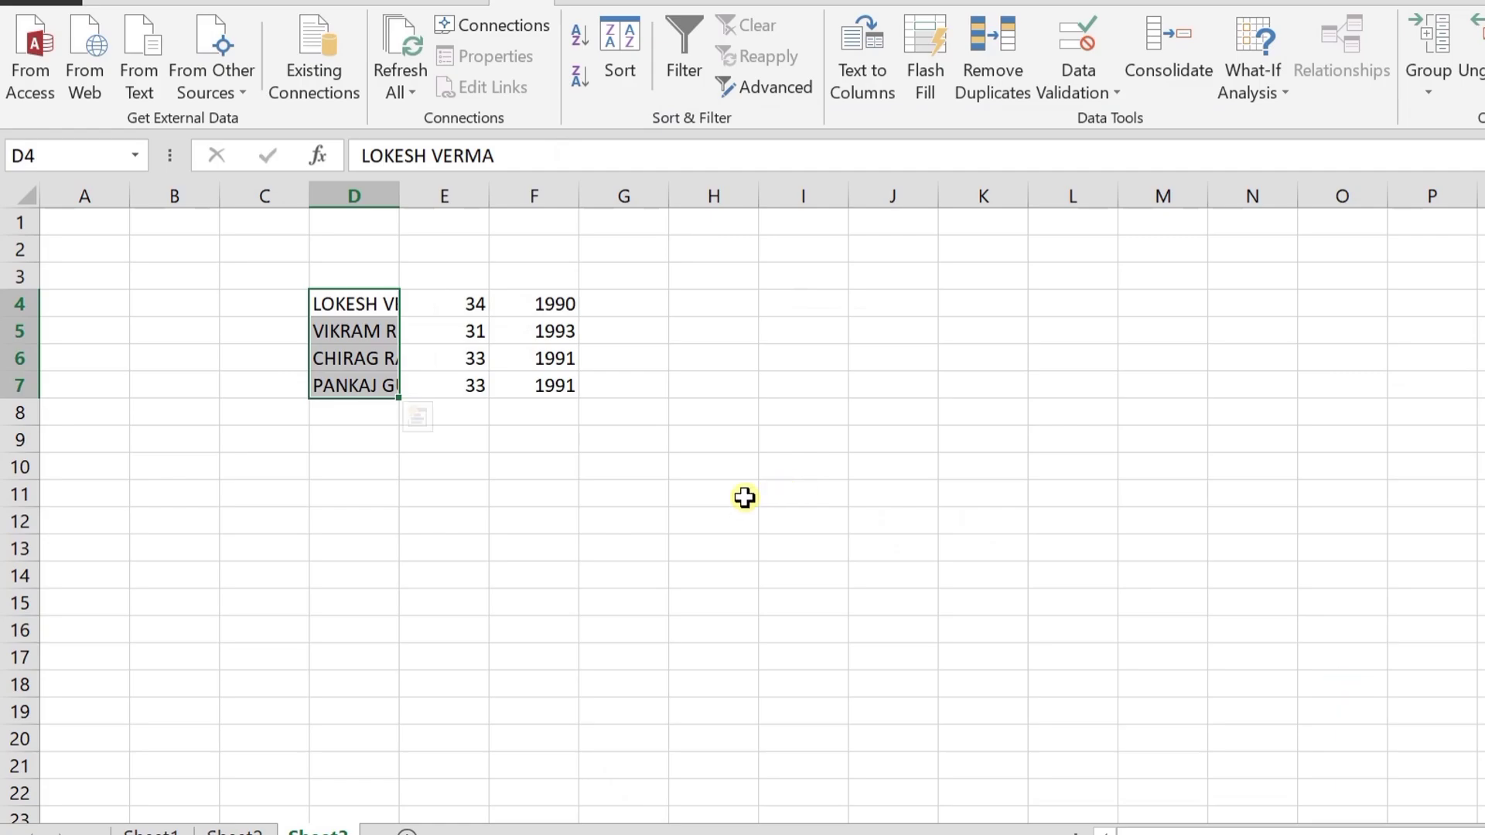
# Step: Widen column D to fit the full names, then check the age in E4 and year in F4
pyautogui.moveTo(399, 197); pyautogui.dragTo(465, 195)
pyautogui.click(524, 297)
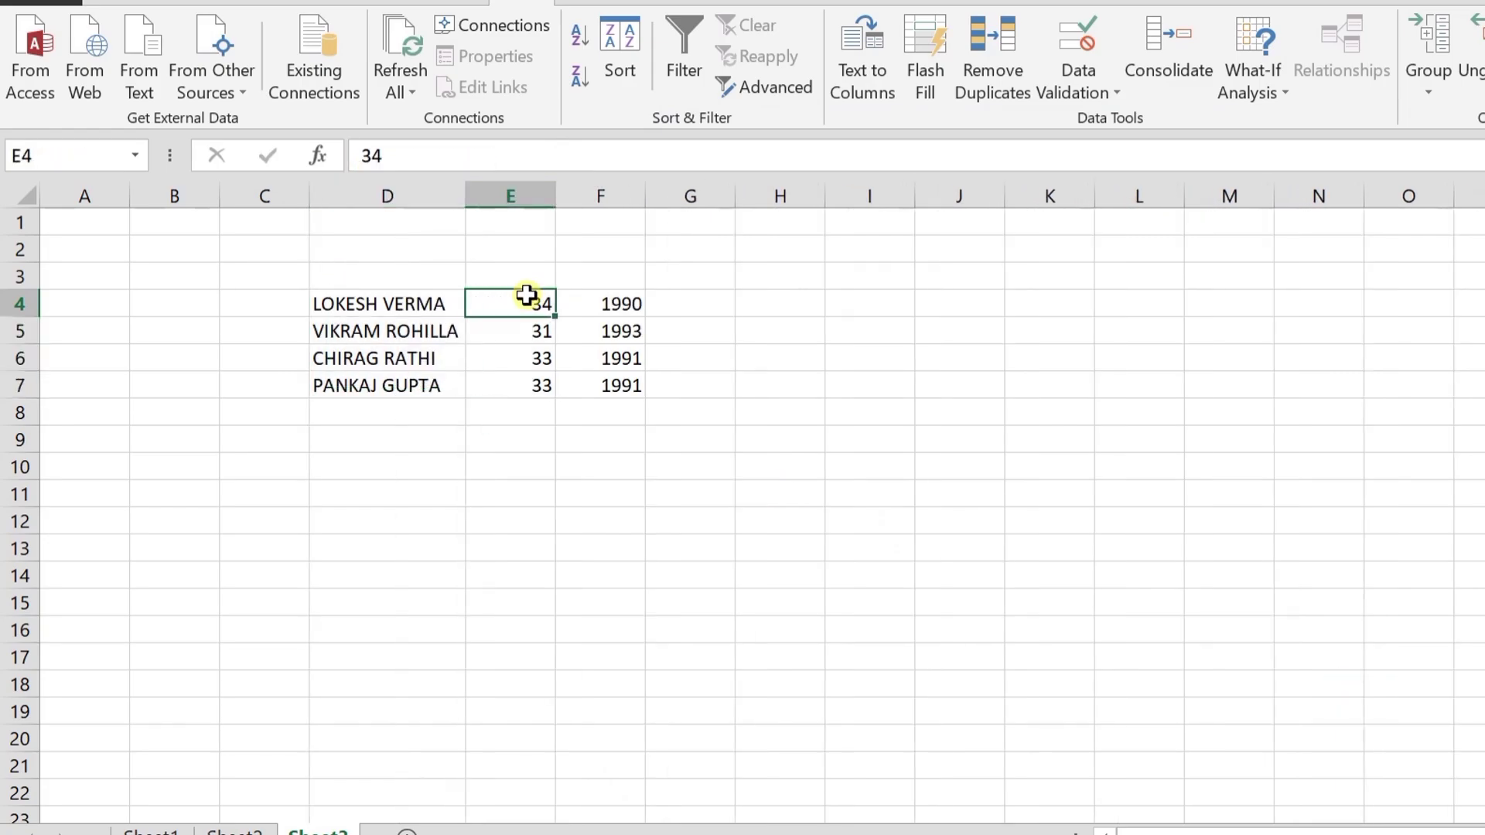
pyautogui.click(634, 301)
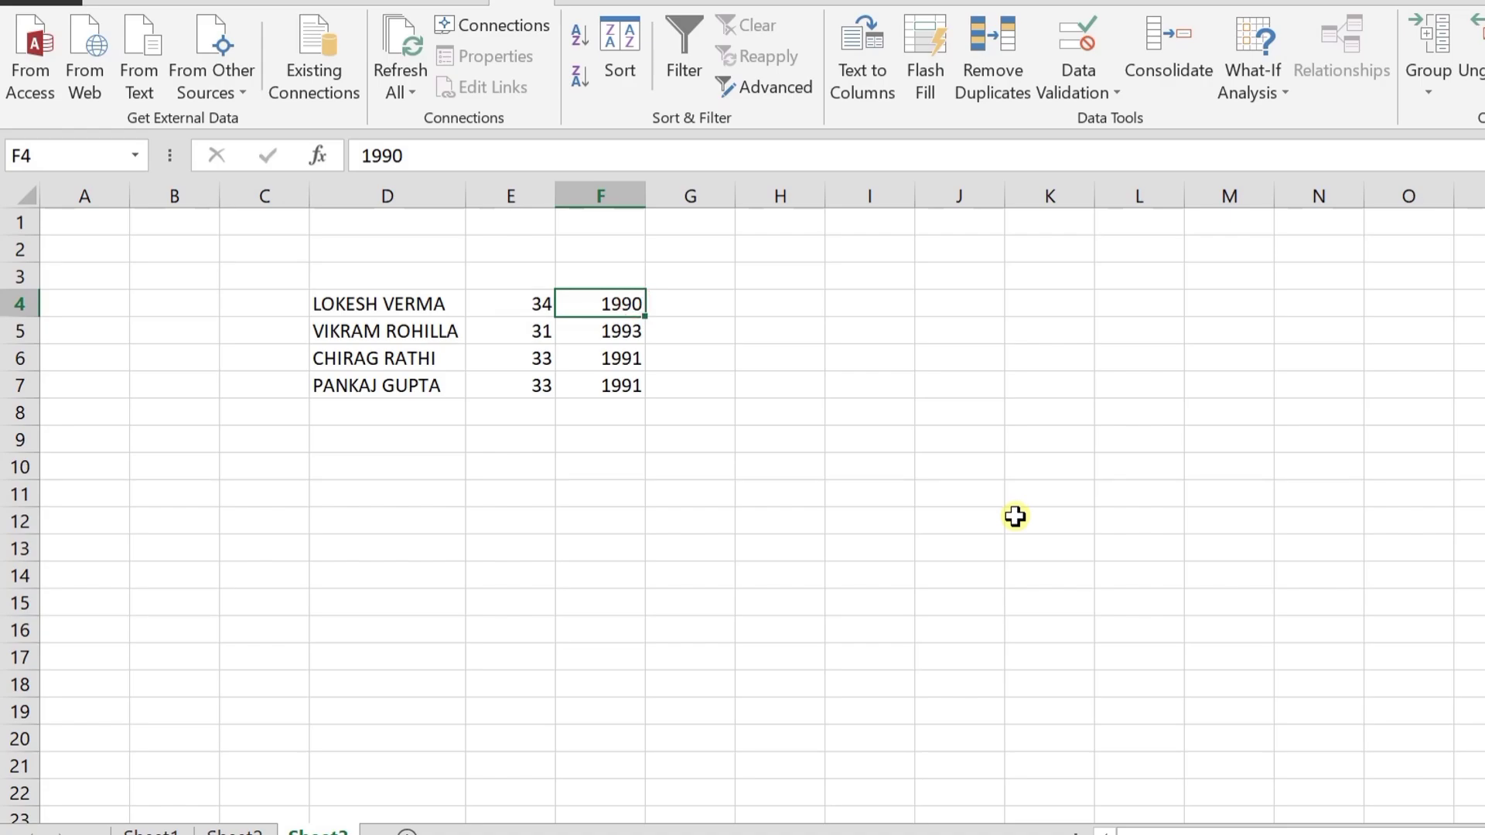